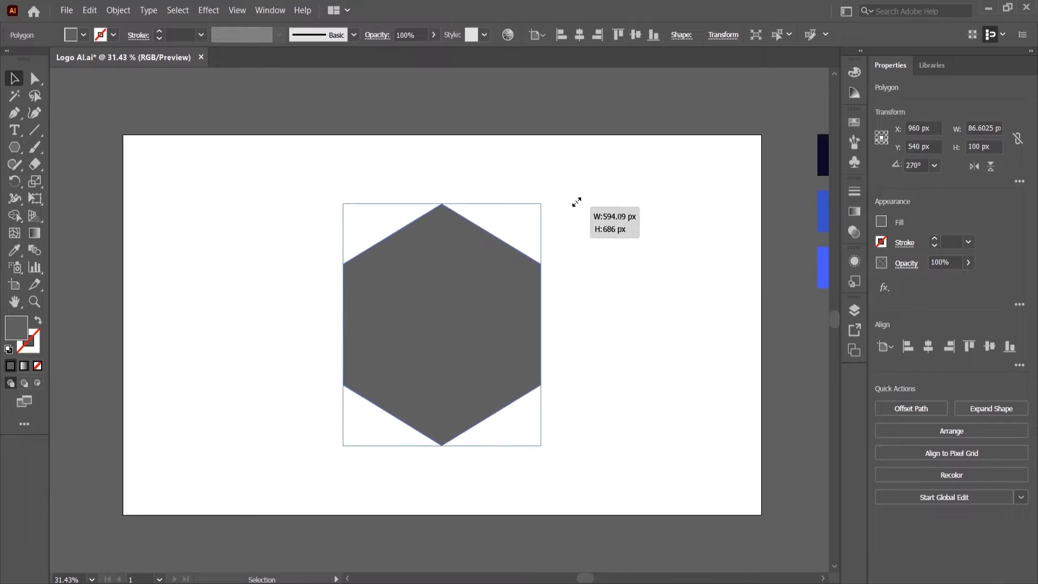
- Draw a vertical line about 878 px long through the hexagon's centre with no fill and a 1 pt black stroke
click(567, 308)
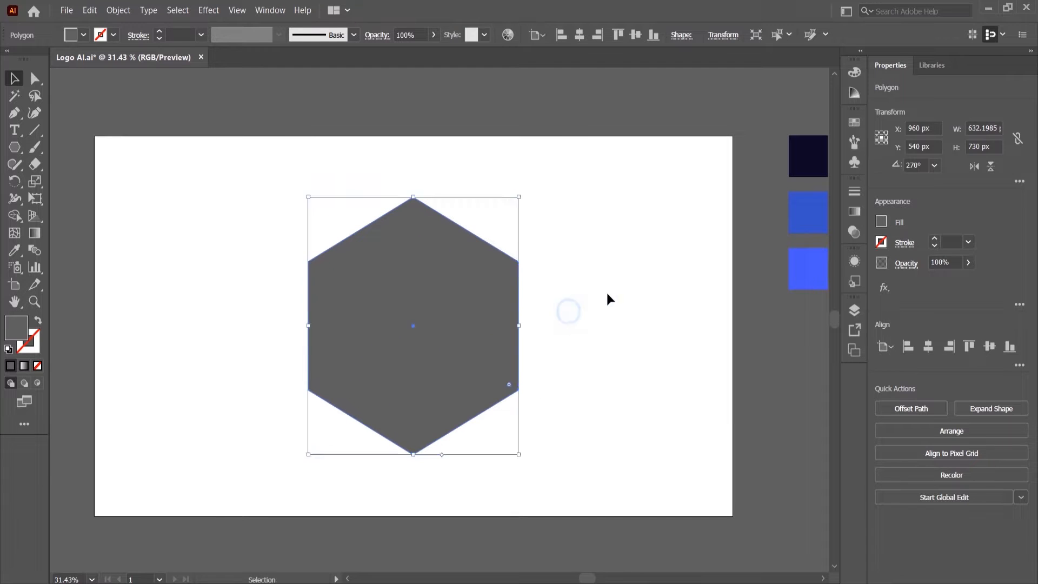
click(33, 130)
drag(413, 322, 414, 175)
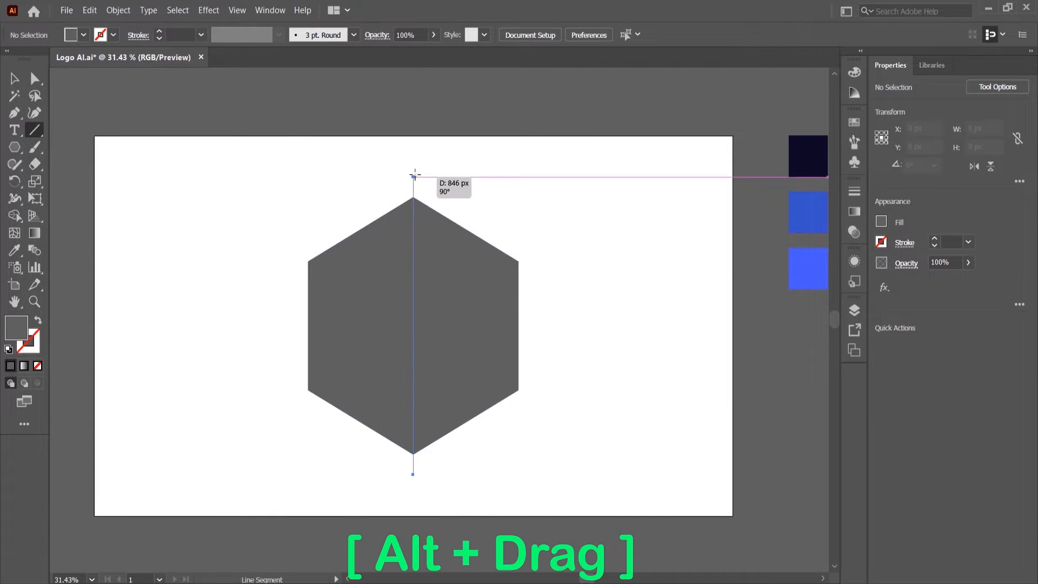
key(v)
click(934, 239)
click(881, 242)
click(610, 227)
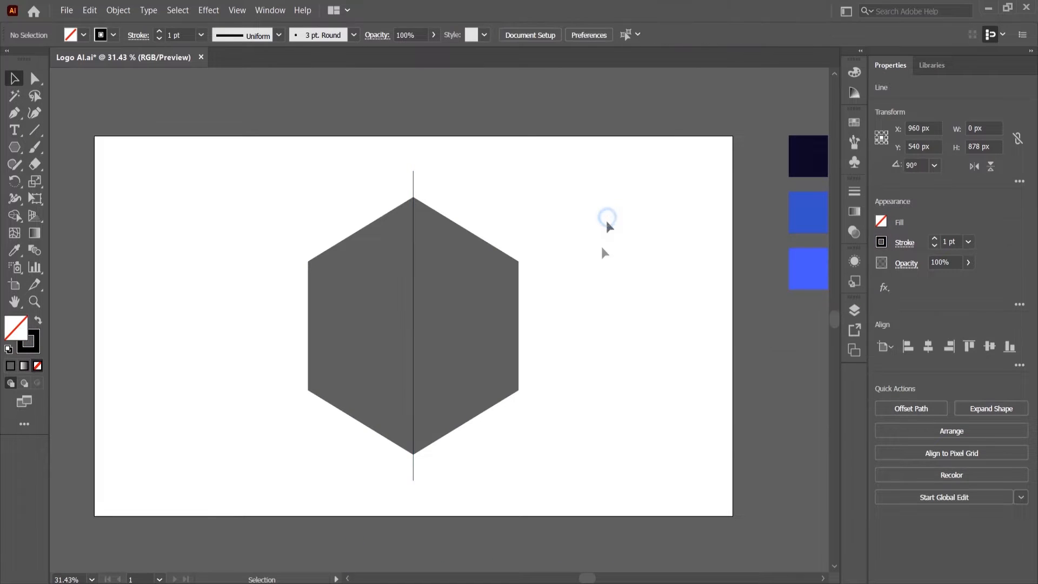
- Duplicate the vertical line in place and rotate the copy by 60°
click(414, 180)
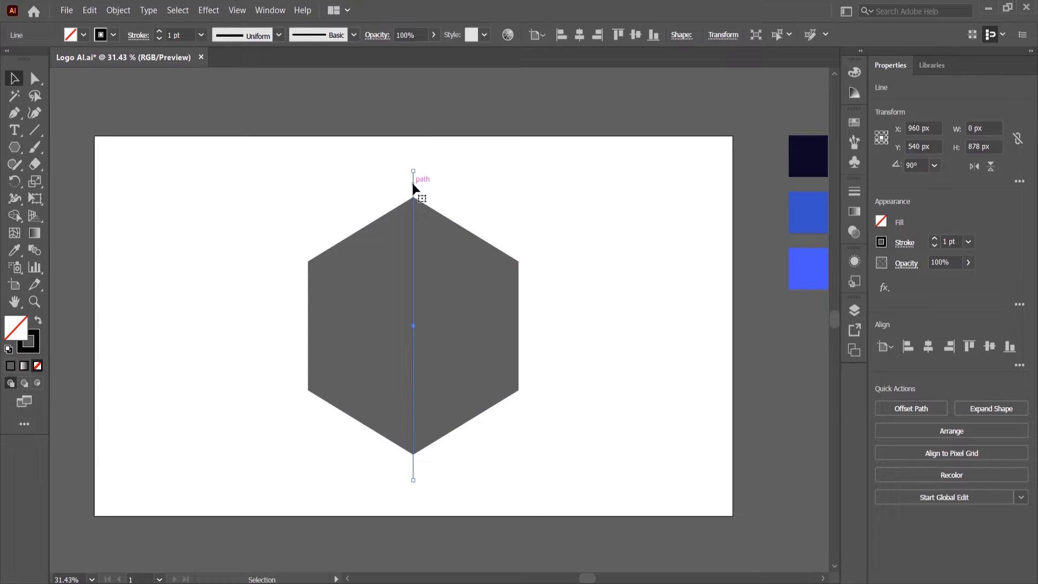
click(89, 10)
click(142, 78)
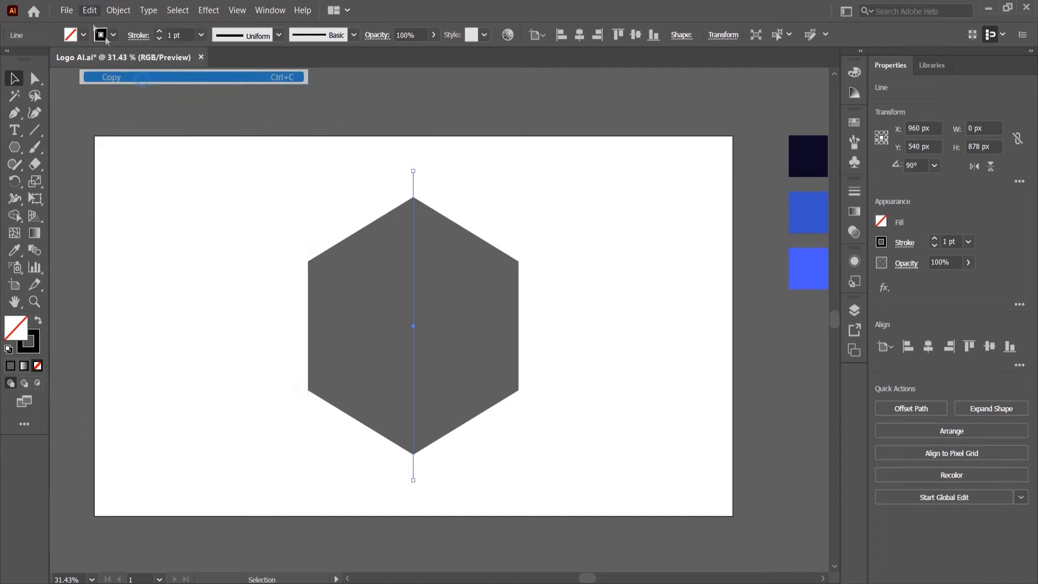
click(90, 9)
click(159, 110)
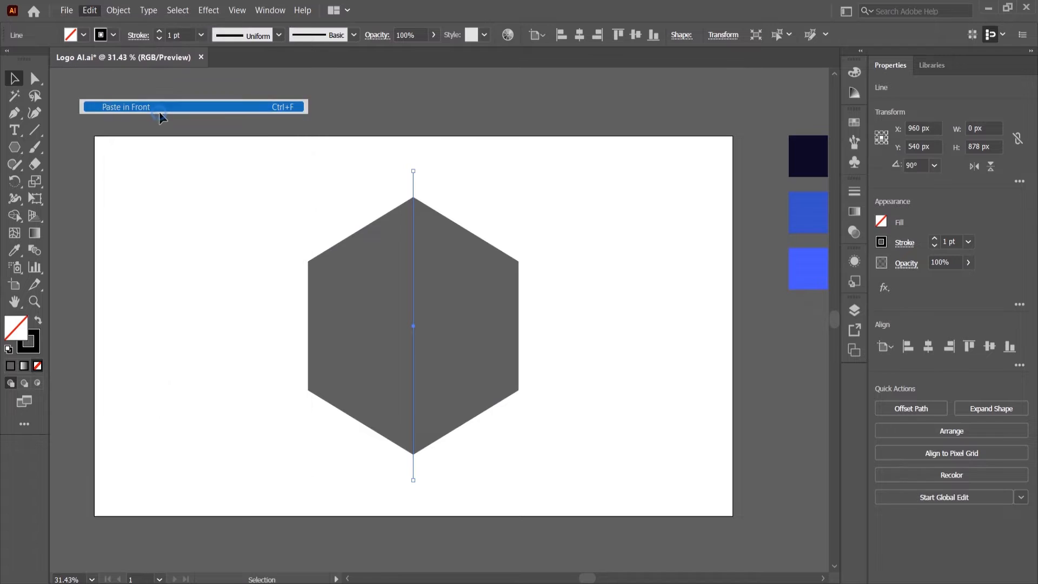
right_click(420, 193)
mouse_move(544, 435)
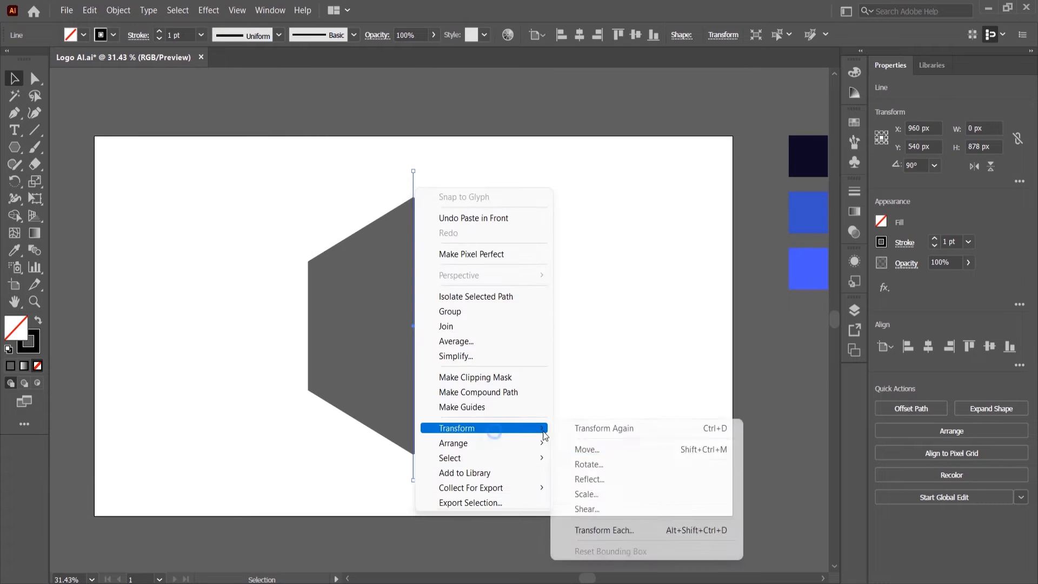
click(667, 468)
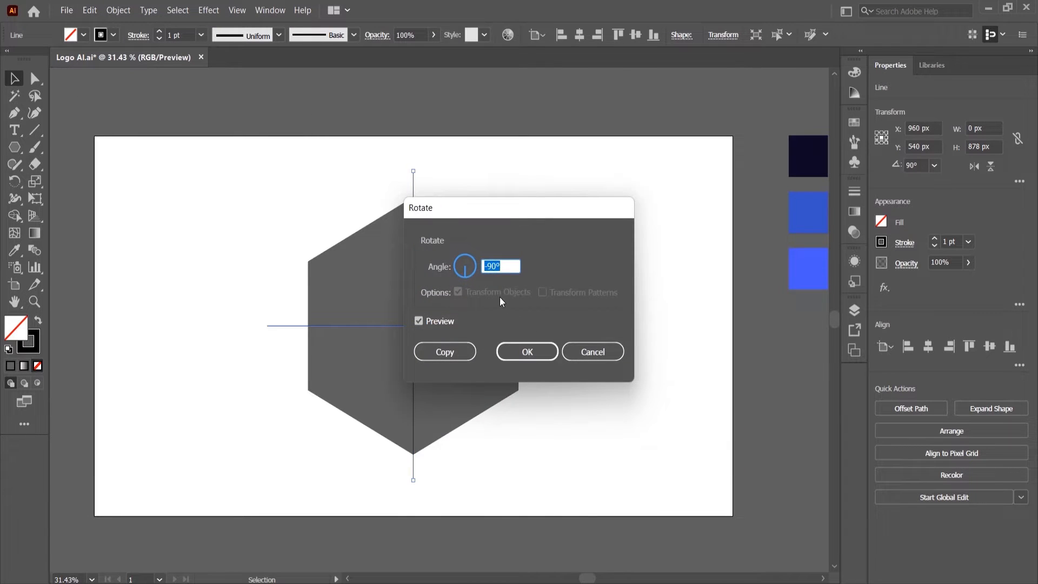
text(60)
key(Return)
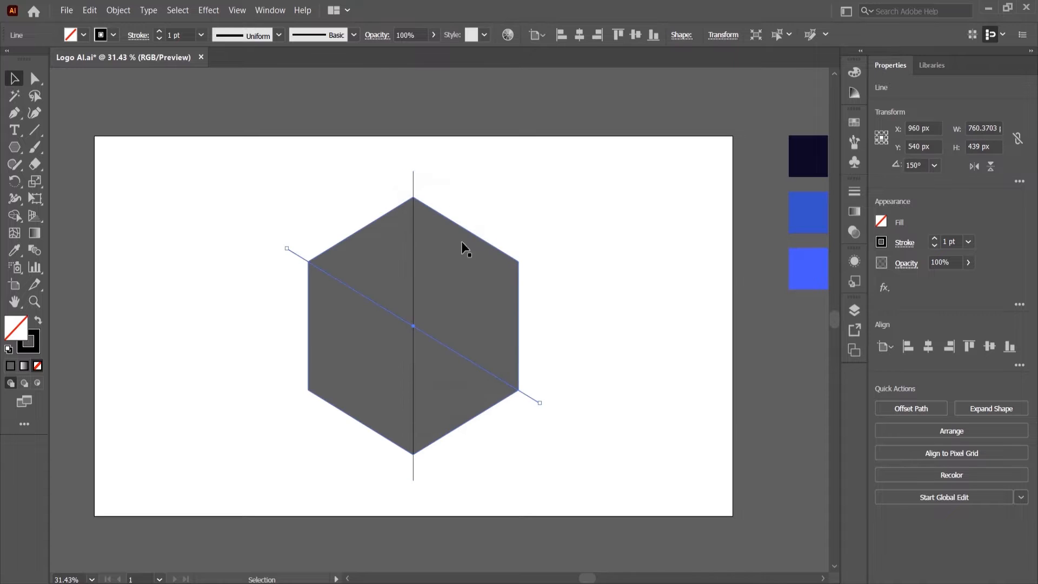
- Paste another copy of the vertical line in front and rotate it by -60°
click(414, 174)
key(ctrl+c)
key(ctrl+f)
right_click(414, 176)
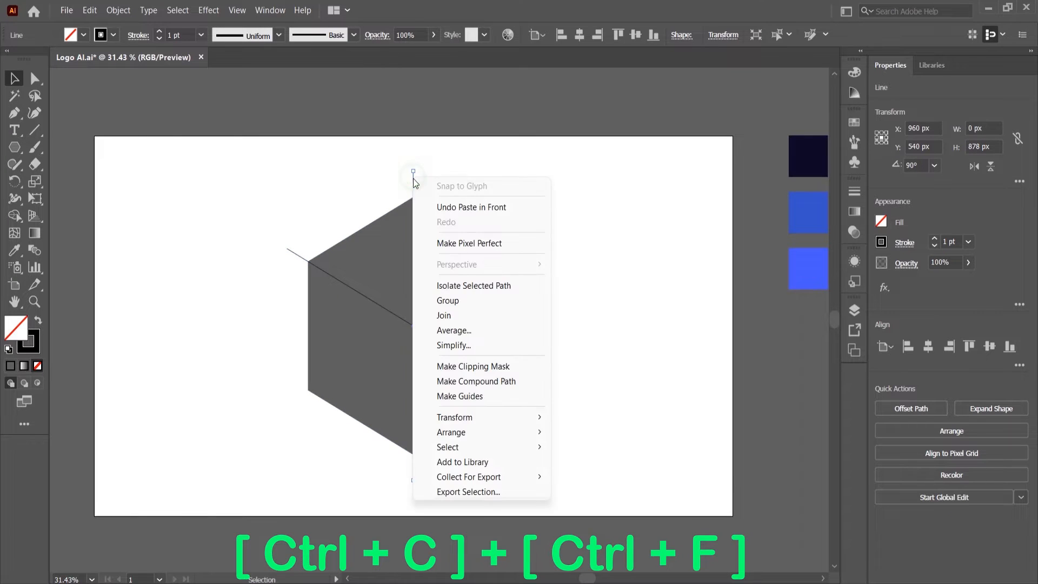
mouse_move(460, 417)
click(669, 453)
text(-60)
key(Return)
click(511, 105)
- Cut the hexagon along the vertical line with Divide Objects Below
click(413, 173)
click(119, 9)
mouse_move(205, 345)
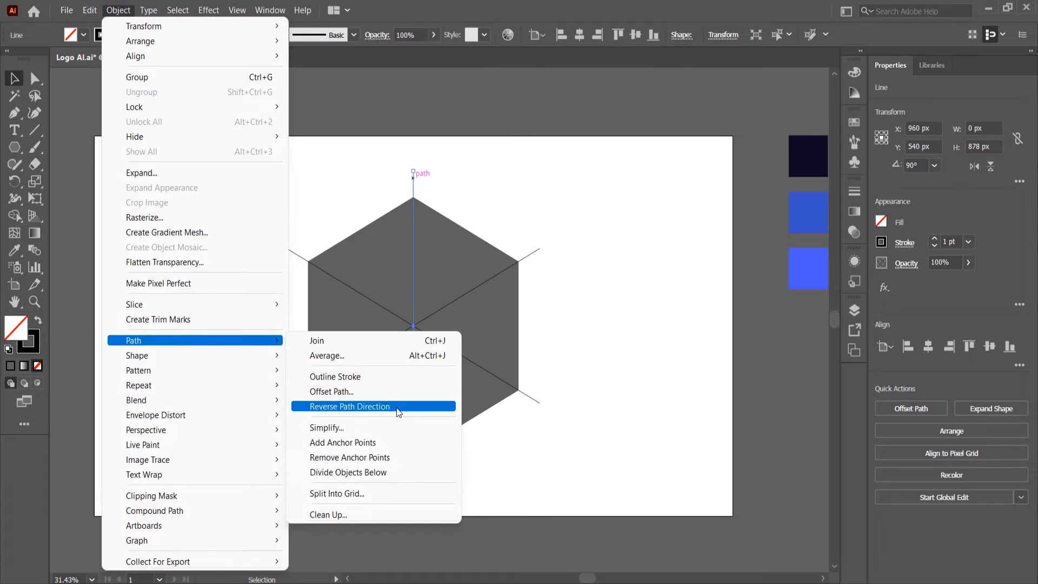
click(373, 472)
- Divide the hexagon pieces along the diagonal line running from lower left to upper right
click(537, 249)
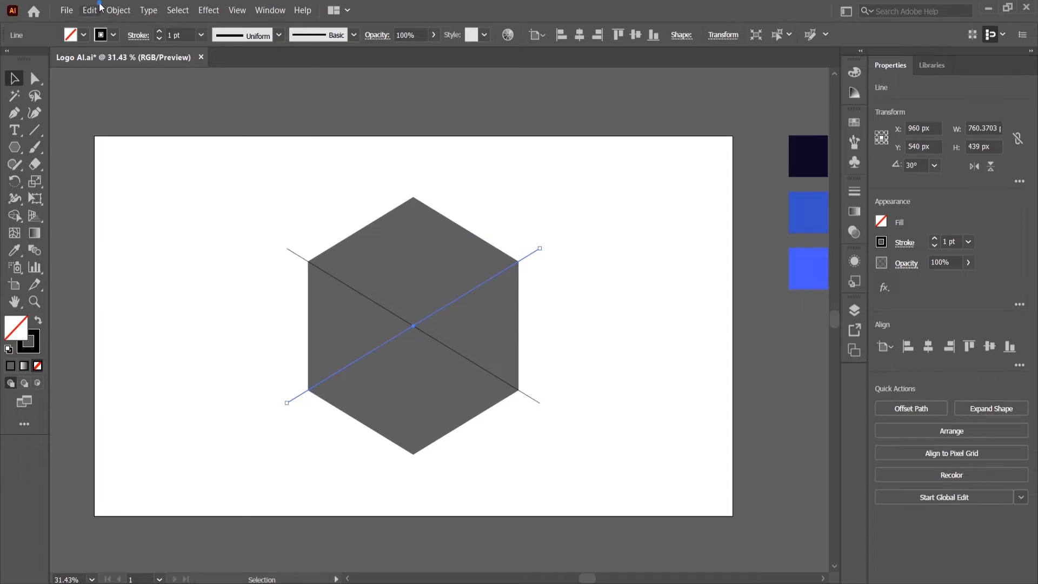
click(118, 10)
mouse_move(201, 346)
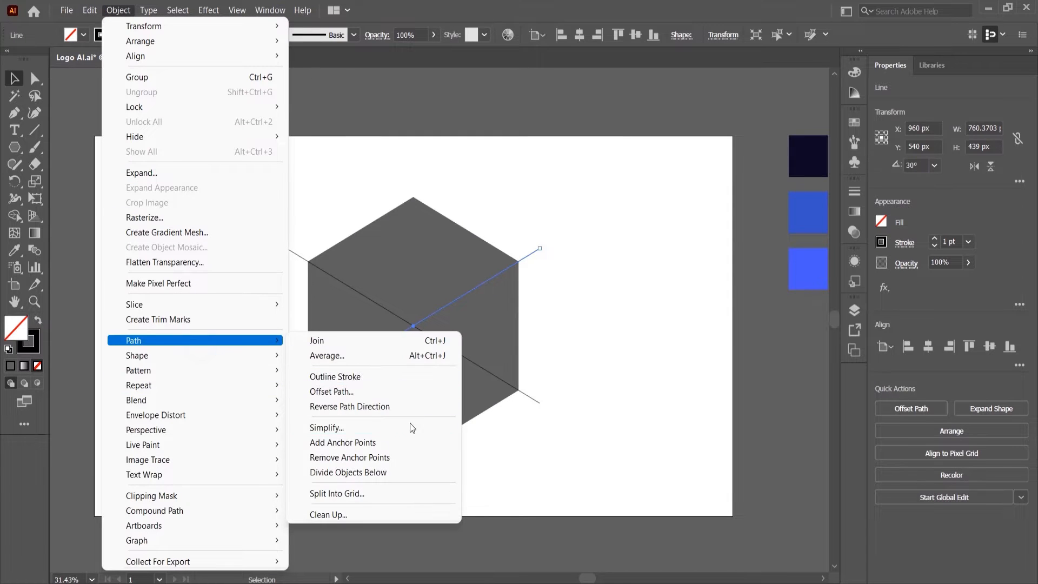
click(378, 472)
- Divide the hexagon pieces along the remaining diagonal line running from upper left to lower right
click(535, 403)
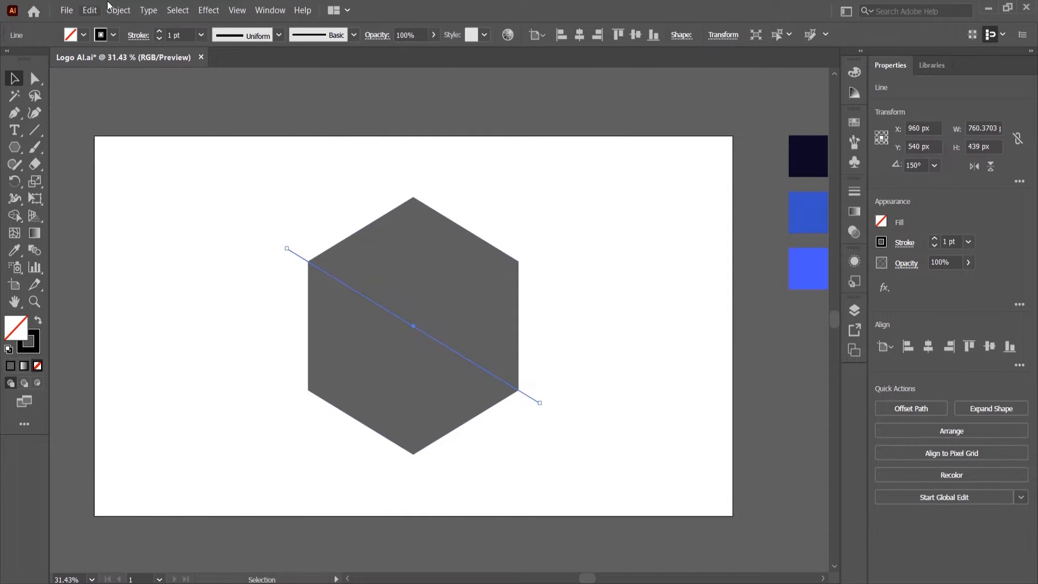
click(119, 10)
mouse_move(244, 340)
click(388, 473)
click(568, 341)
- Unite the two triangles on the lower right of the hexagon into one cube face
click(462, 278)
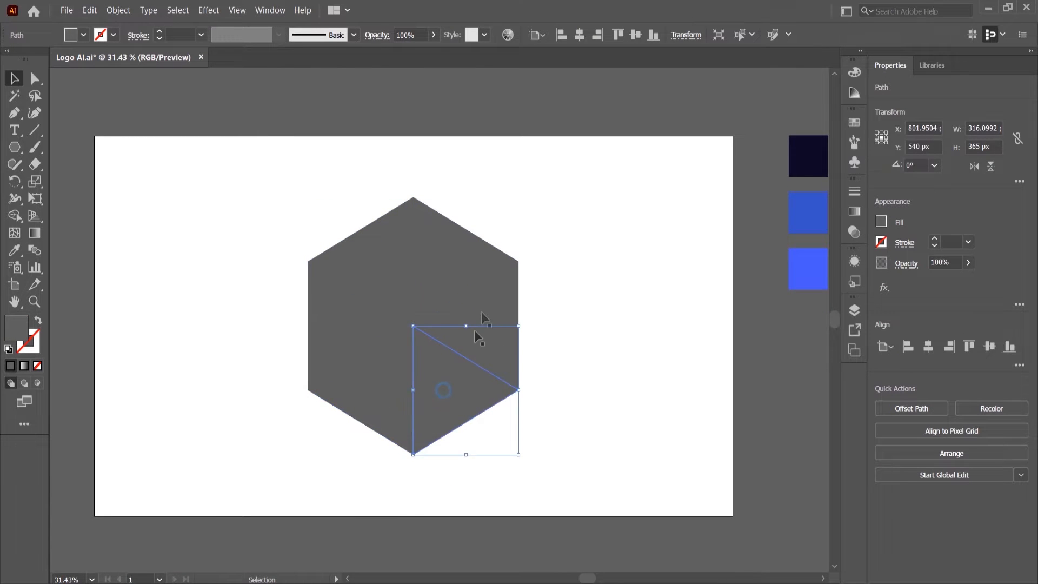
shift+click(457, 364)
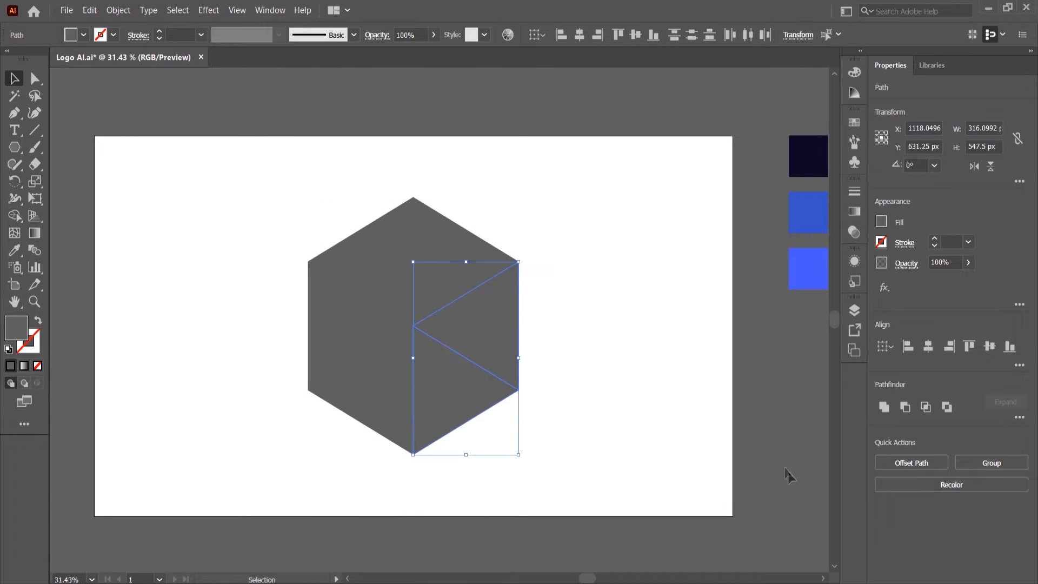
click(567, 445)
drag(574, 426, 484, 354)
click(885, 408)
- Unite the two lower-left triangles into the cube's left face and the two upper triangles into its top face
drag(289, 350, 354, 385)
click(889, 407)
drag(336, 162, 463, 215)
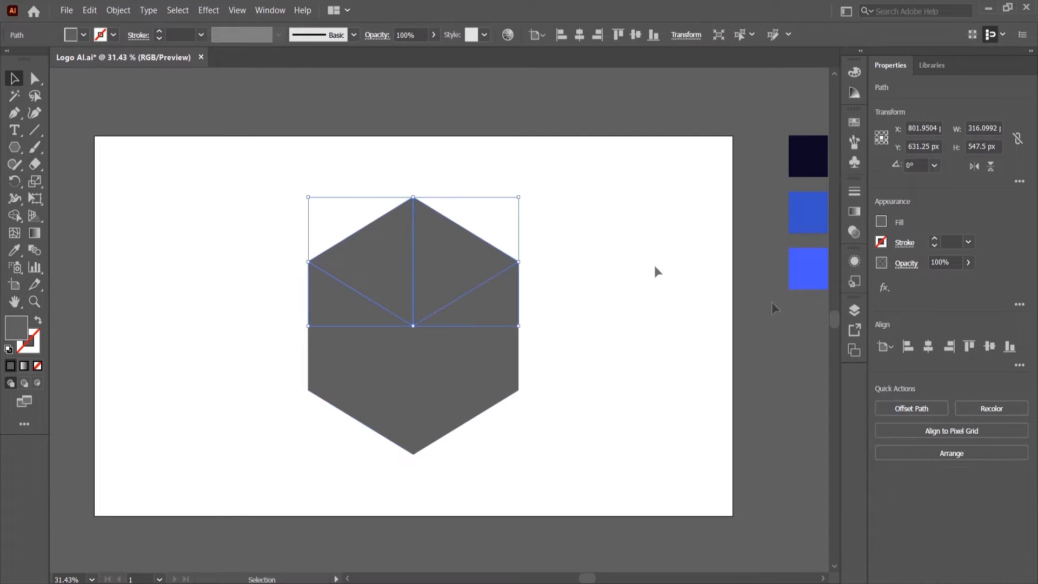
click(885, 407)
click(609, 342)
drag(469, 344, 541, 344)
drag(357, 344, 330, 345)
drag(414, 274, 415, 213)
key(ctrl+z)
key(ctrl+z)
key(ctrl+z)
- Fill the cube's right face with the green sampled from the swatch beside the artboard
click(645, 301)
drag(464, 363, 387, 364)
click(368, 334)
key(i)
click(734, 167)
key(v)
click(484, 336)
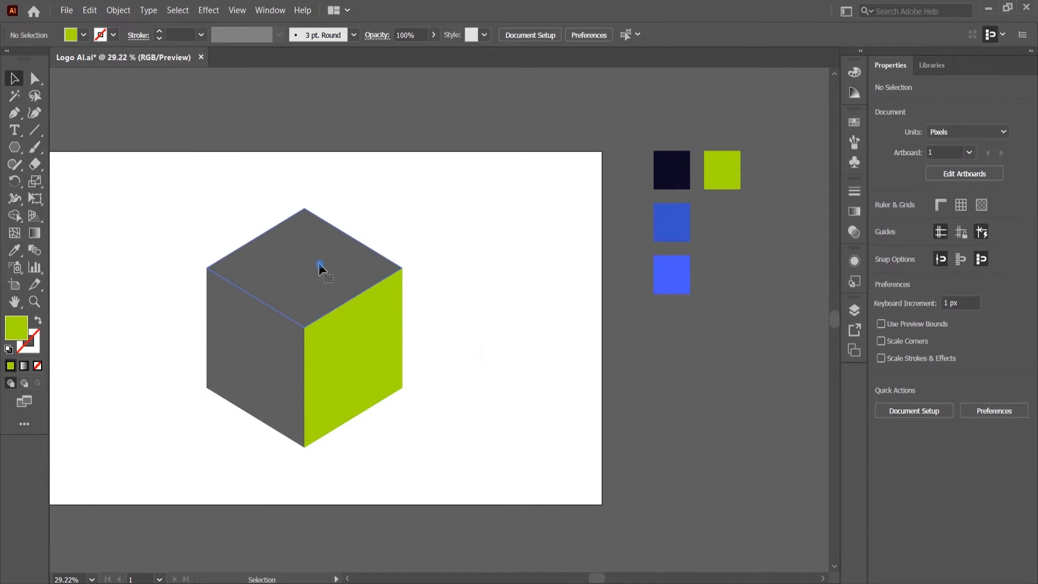
- Fill the cube's top face with the lighter blue swatch and its left face with the darker blue swatch
click(319, 264)
click(676, 261)
key(v)
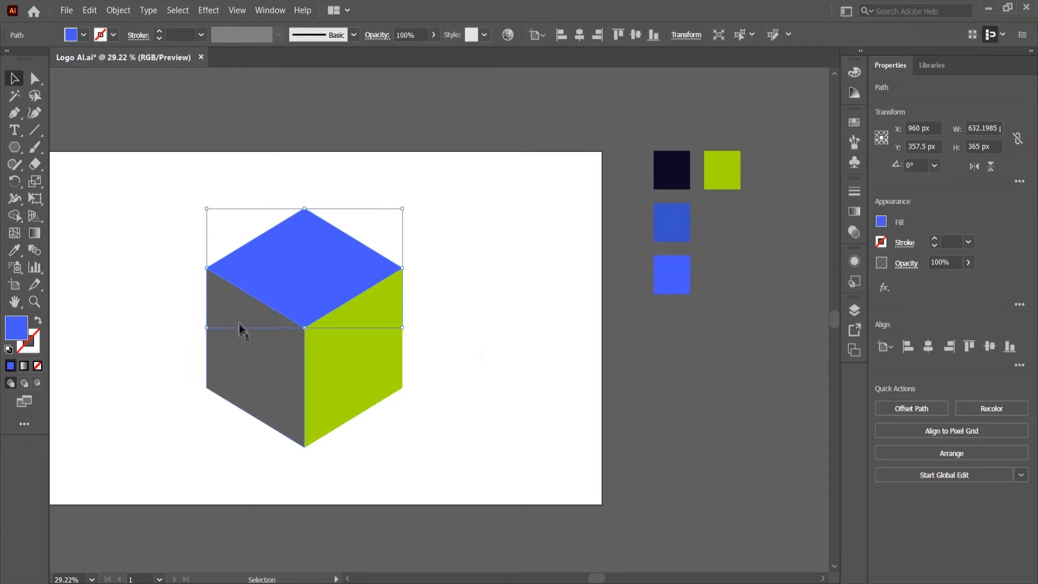
key(i)
click(664, 225)
key(v)
click(482, 290)
- Scale the whole cube down to about 270 px wide
drag(319, 331, 292, 333)
drag(287, 333, 409, 333)
drag(413, 334, 446, 338)
key(v)
drag(541, 459, 281, 196)
drag(520, 201, 463, 270)
click(539, 263)
- Move the cube horizontally off the artboard to its left side, centred at about X -243 px
key(z)
drag(527, 326, 611, 292)
key(v)
drag(566, 377, 458, 233)
drag(508, 295, 173, 294)
drag(477, 288, 427, 288)
key(z)
drag(496, 295, 478, 311)
key(v)
- Draw a blue circle from the artboard's centre, filling most of its height, and save the document
drag(12, 152, 54, 182)
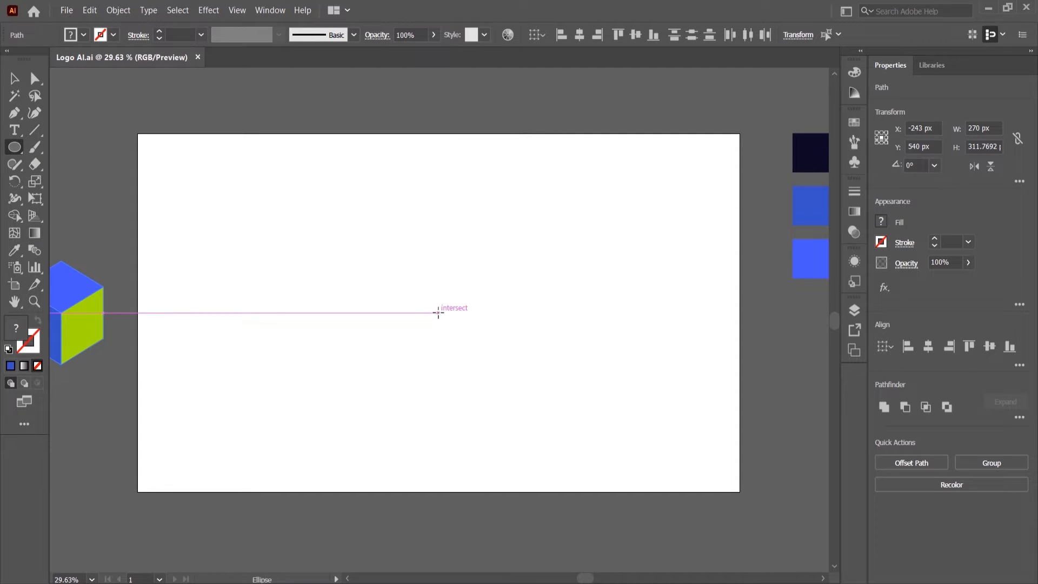
drag(439, 312, 293, 161)
key(v)
click(712, 285)
key(z)
drag(523, 297, 488, 296)
key(v)
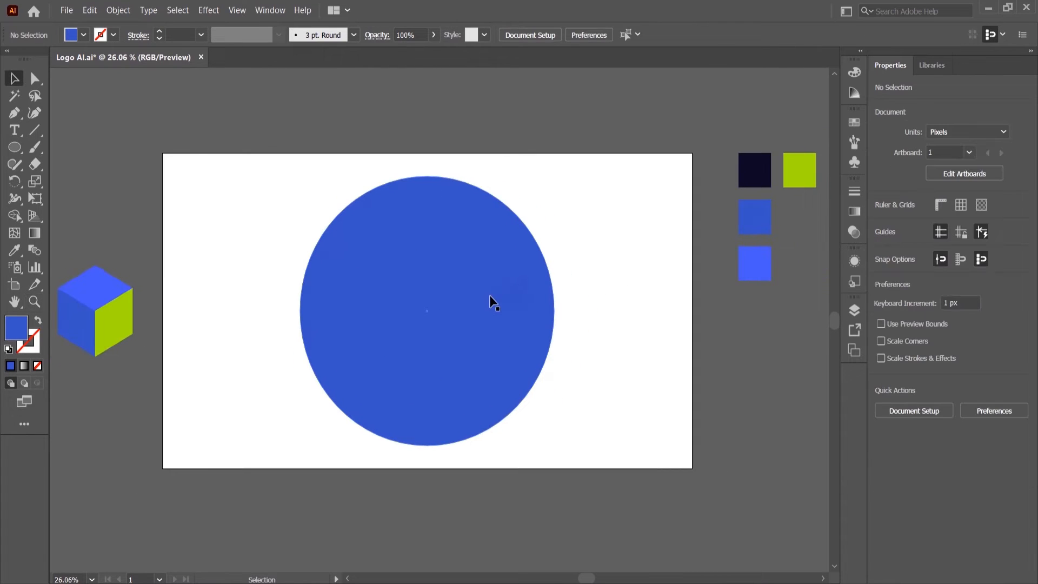
key(ctrl+s)
- Duplicate the blue circle in place, shrink the copy to 702 px about its centre, and fill it with the green swatch
click(504, 280)
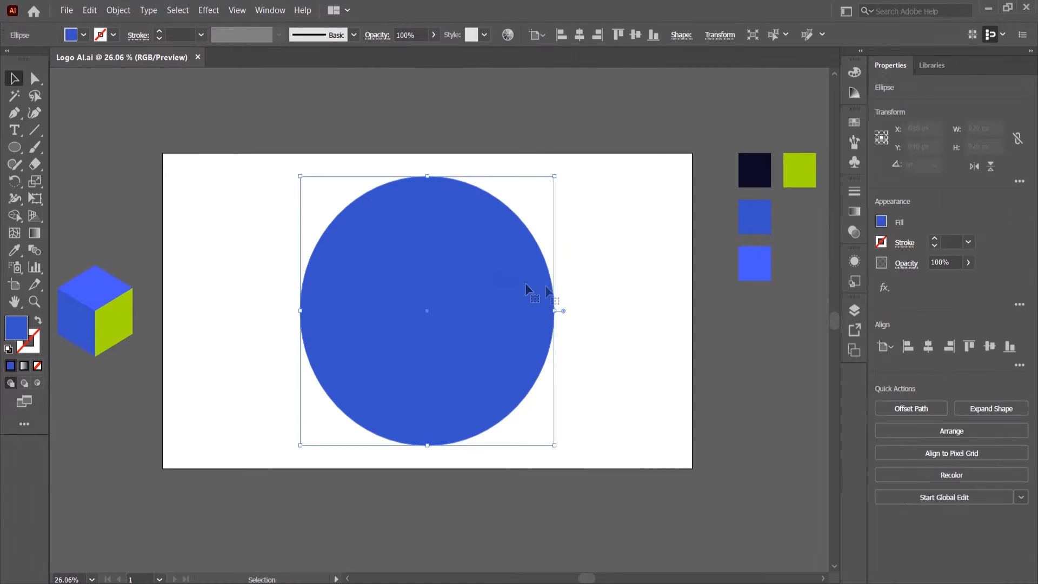
key(ctrl+c)
key(ctrl+f)
drag(555, 174, 524, 208)
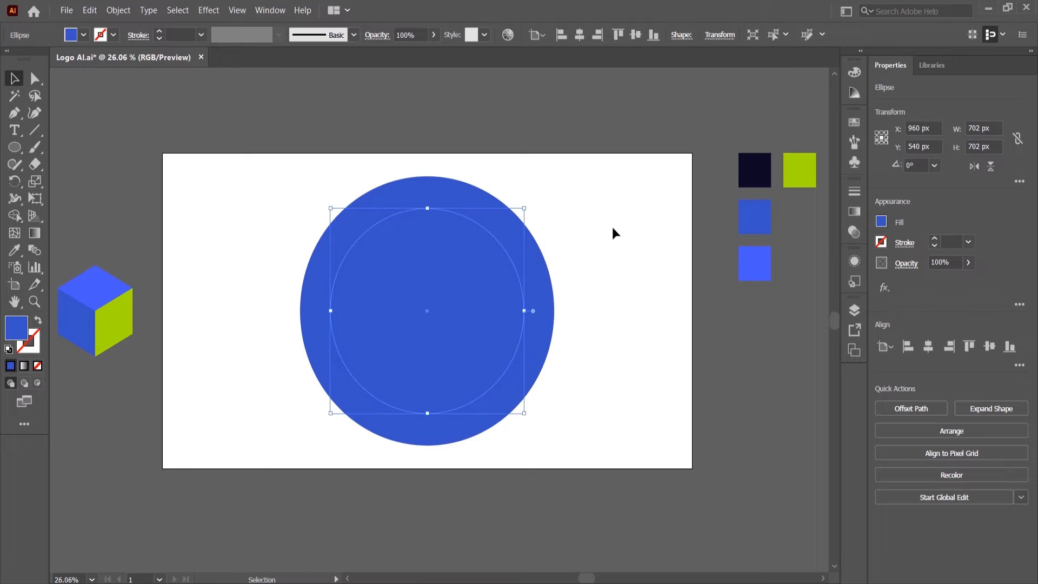
key(i)
click(799, 166)
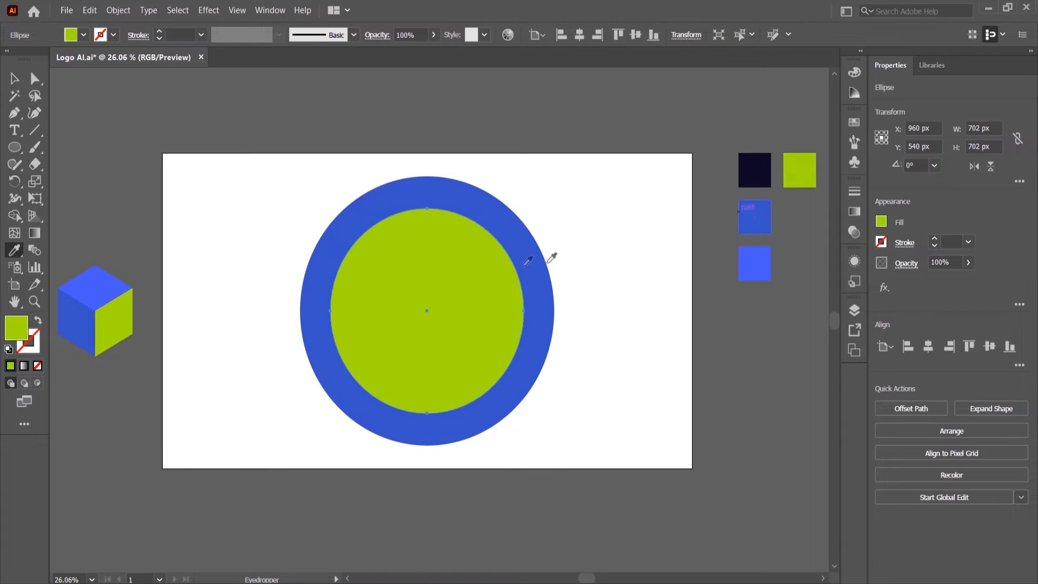
key(v)
click(564, 222)
- Duplicate the green circle in place, shrink the copy to 564 px, and fill it with the dark navy swatch
click(476, 281)
drag(521, 215, 507, 232)
key(i)
click(757, 165)
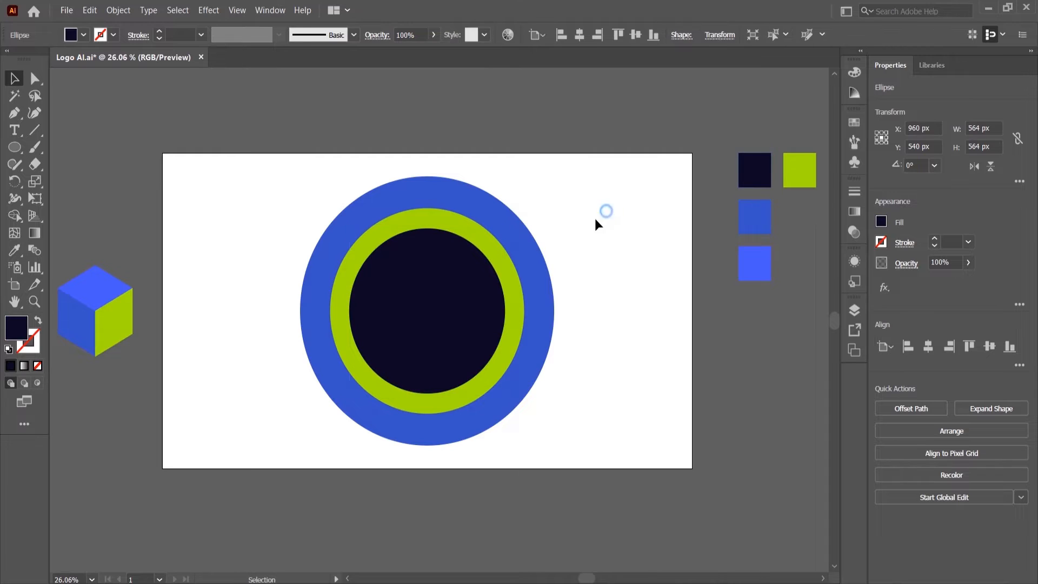
key(v)
click(595, 219)
- Draw a 1920 x 1080 px dark navy rectangle covering the artboard and send it to the back
click(81, 144)
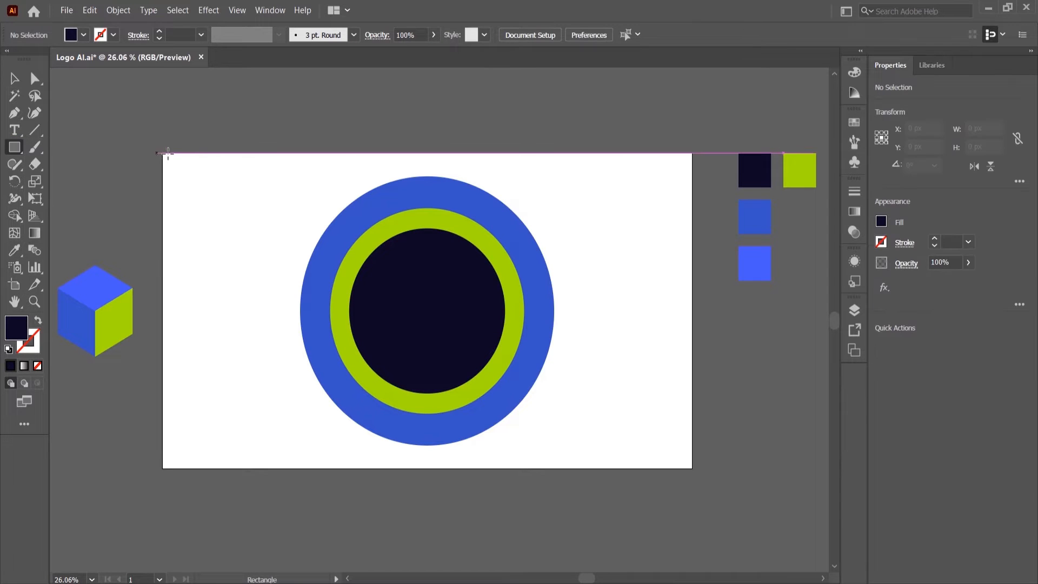
drag(161, 154, 691, 469)
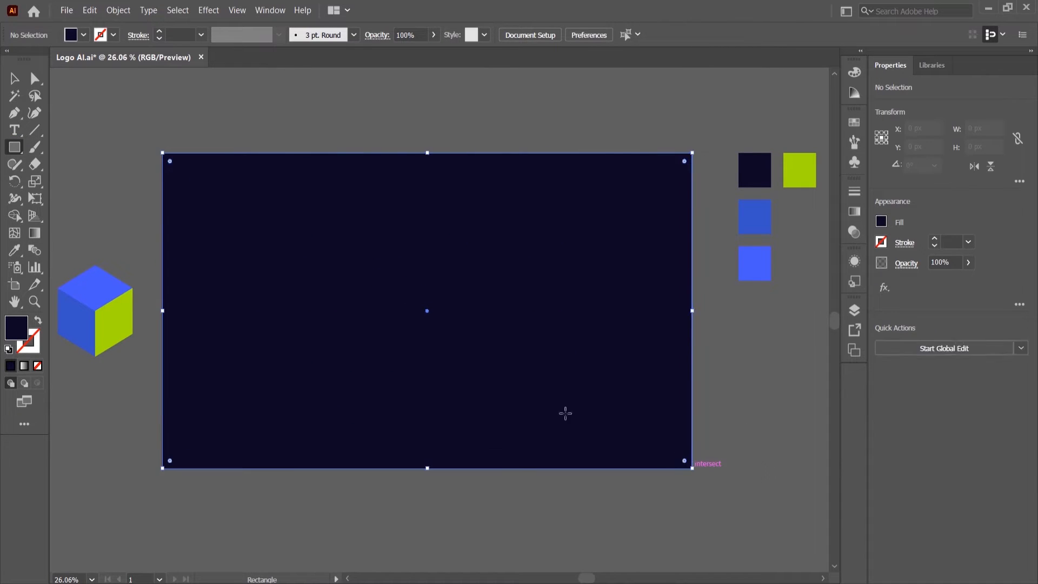
key(v)
key(ctrl+shift+bracketleft)
key(ctrl+shift+bracketleft)
click(696, 352)
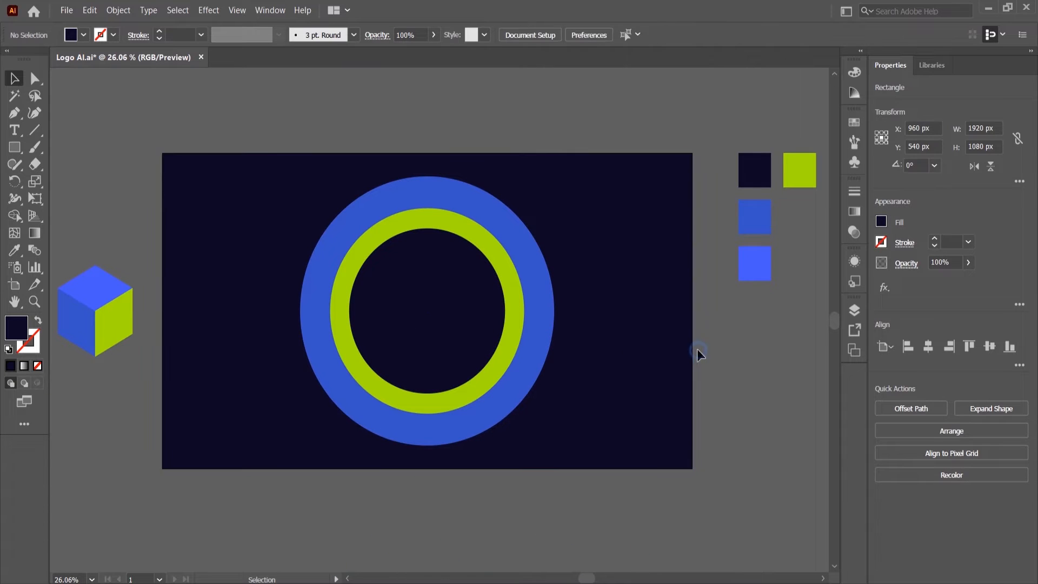
click(640, 319)
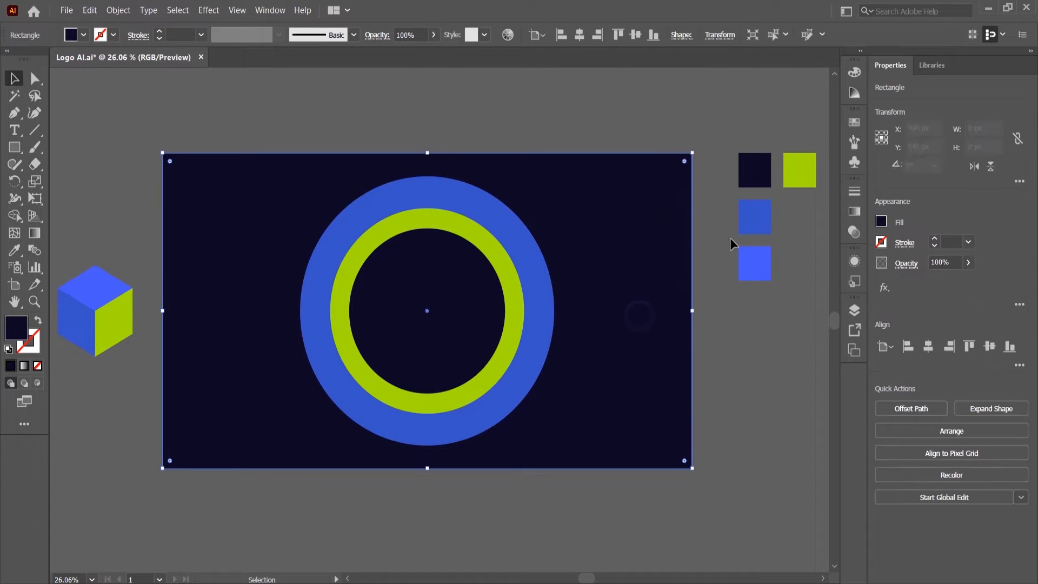
key(v)
click(748, 346)
click(440, 269)
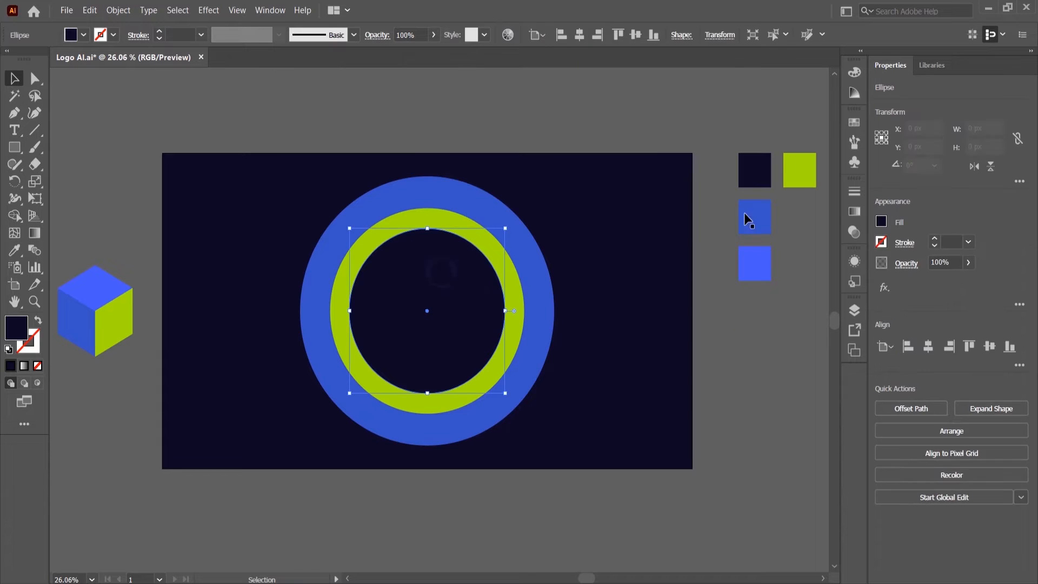
click(735, 325)
- Shift the green circle right to X 1012 px and enlarge it to 776 px in diameter
scroll(495, 329, up, 1)
drag(518, 306, 533, 306)
drag(545, 197, 561, 187)
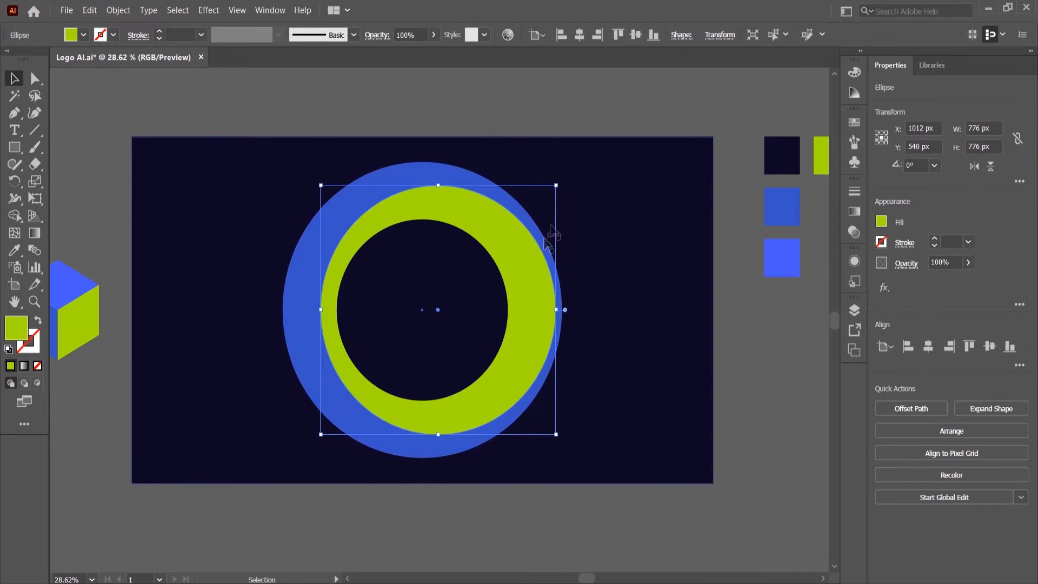
drag(520, 306, 520, 306)
drag(557, 185, 559, 175)
click(783, 375)
drag(457, 334, 461, 333)
key(ctrl+z)
key(ctrl+z)
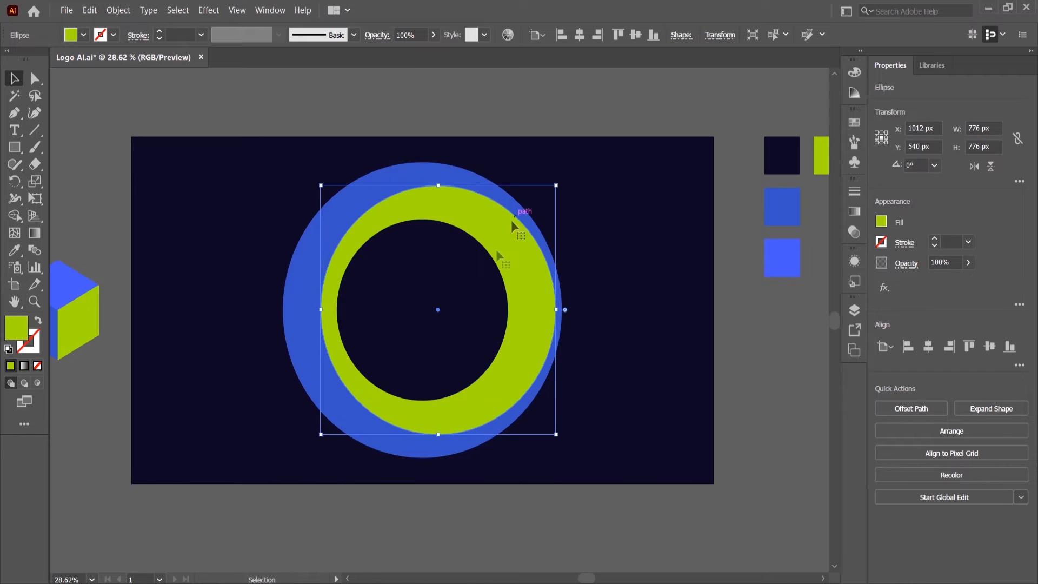
- Enlarge the dark inner circle about its centre until its left edge nearly meets the green circle's left edge
click(468, 297)
drag(507, 219, 530, 201)
click(792, 363)
mouse_move(416, 355)
mouse_down()
mouse_move(396, 355)
mouse_move(409, 355)
mouse_up()
drag(411, 355, 442, 356)
key(v)
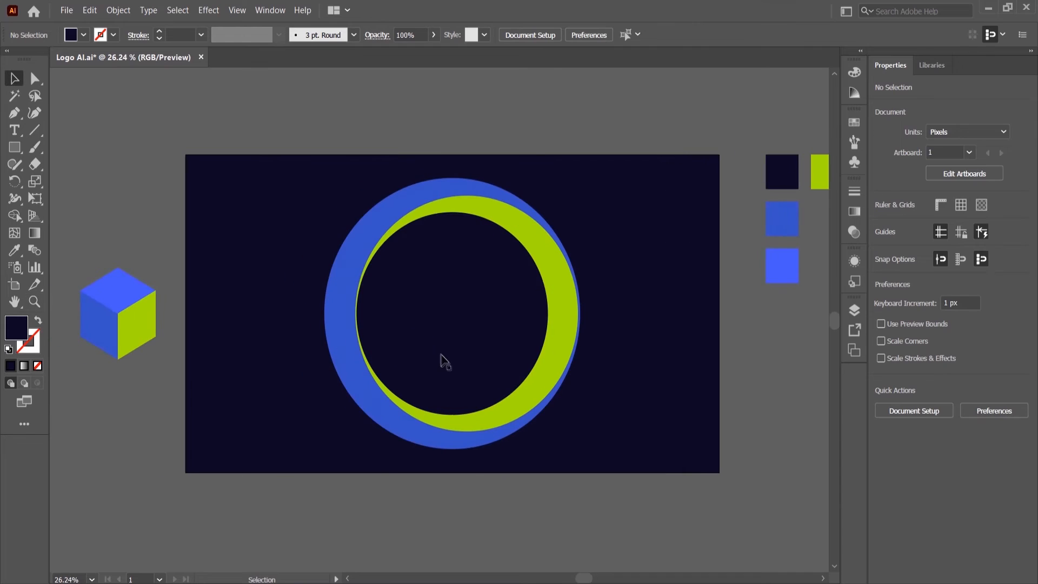
- Enlarge the green circle to 784 px and adjust the dark inner circle to about 674 px in diameter
click(554, 303)
drag(580, 195, 578, 193)
click(760, 343)
click(564, 294)
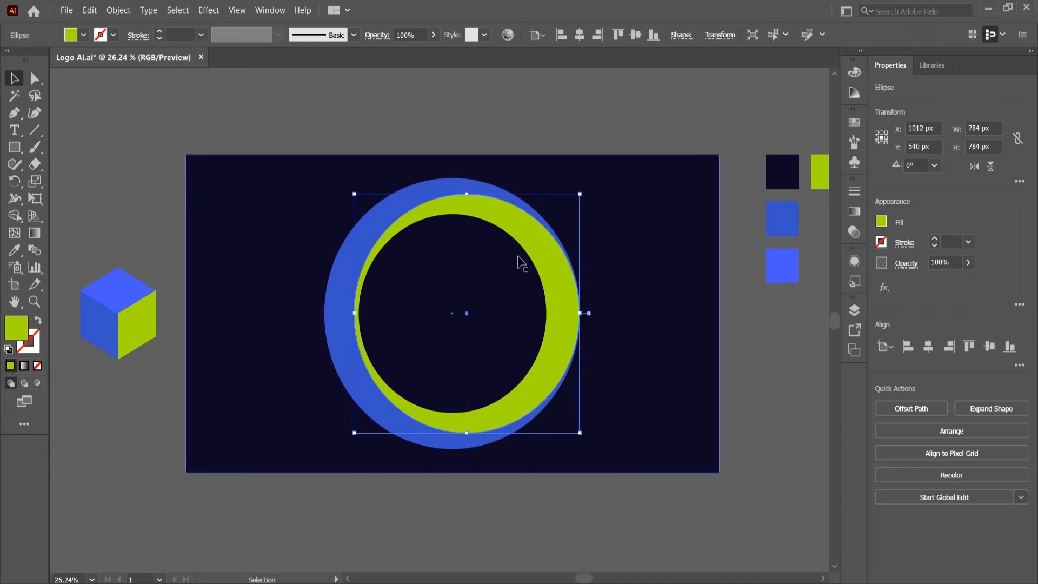
click(518, 258)
drag(495, 313, 498, 314)
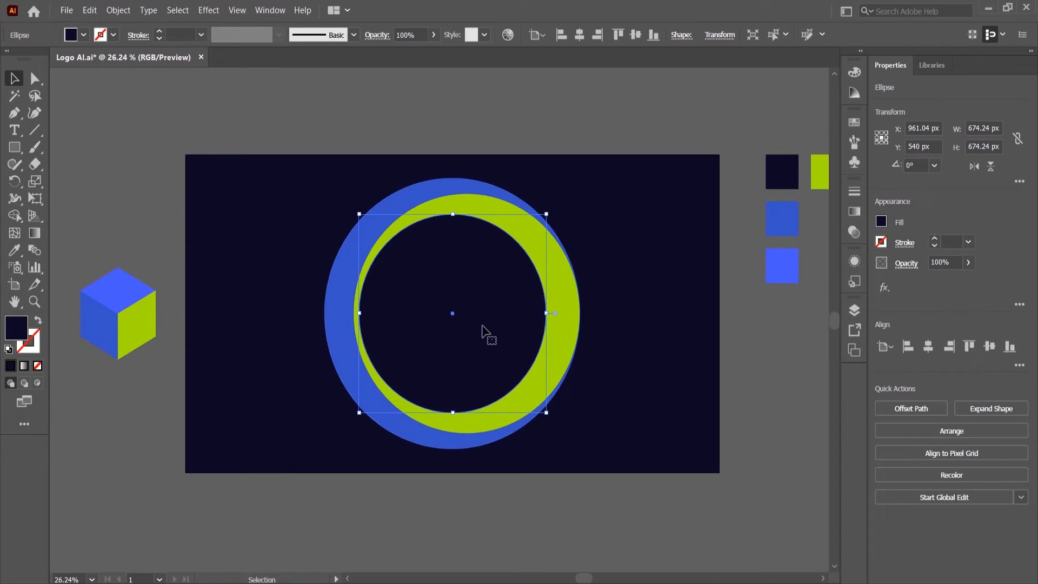
- Shrink the green circle slightly from its upper-left corner
click(463, 207)
drag(354, 194, 356, 195)
click(723, 371)
- Move the three-coloured isometric cube onto the dark inner circle at the centre of the ring
key(z)
drag(540, 357, 514, 352)
key(v)
drag(160, 312, 505, 329)
click(787, 346)
key(z)
key(v)
- Lock the background rectangle and scale the whole ring-and-cube logo down about the artboard centre to about 674 px in diameter
click(683, 440)
key(ctrl+2)
click(625, 465)
drag(374, 115, 549, 201)
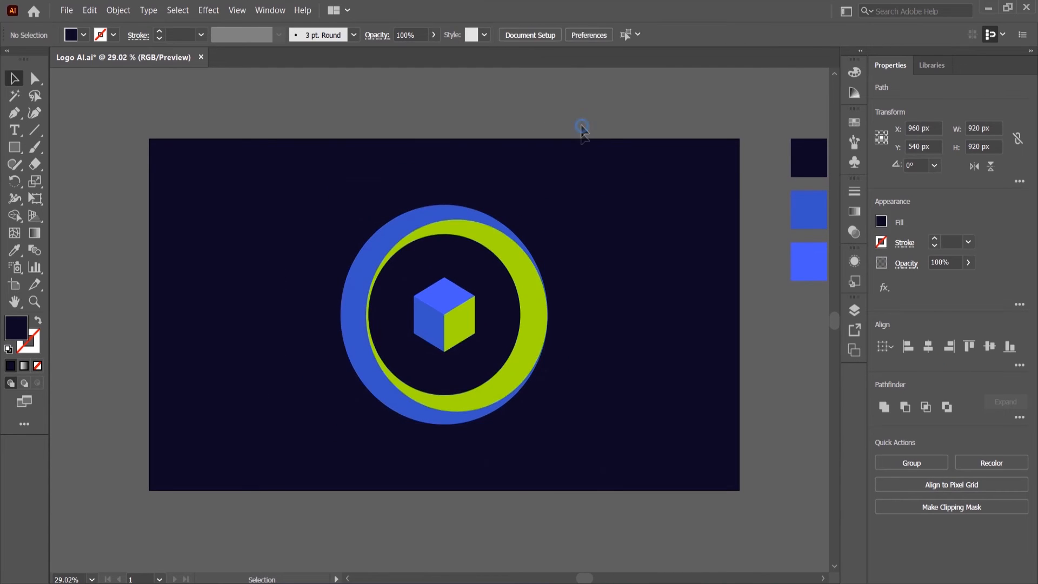
click(582, 128)
key(z)
drag(498, 301, 535, 309)
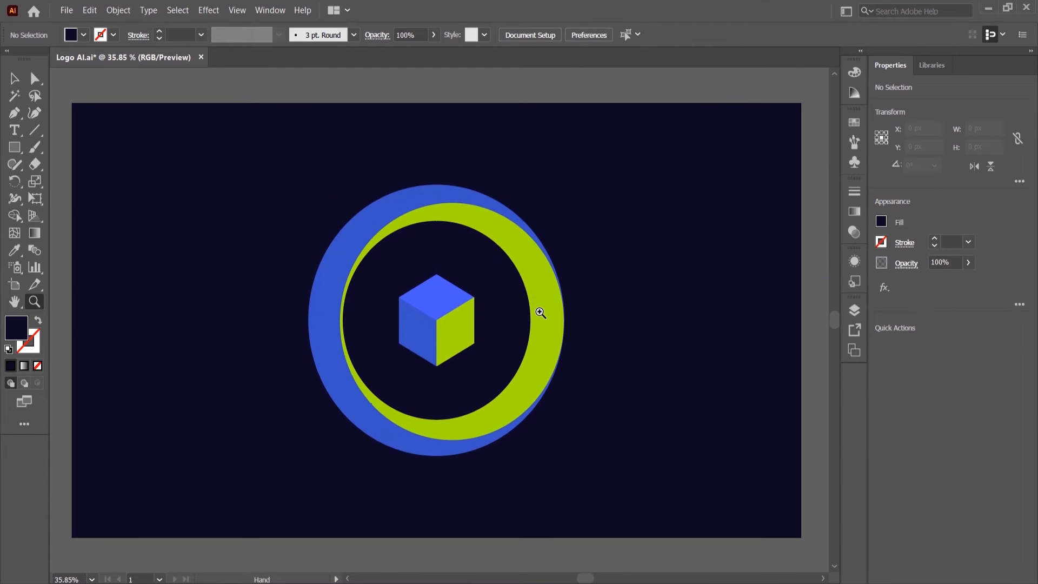
key(v)
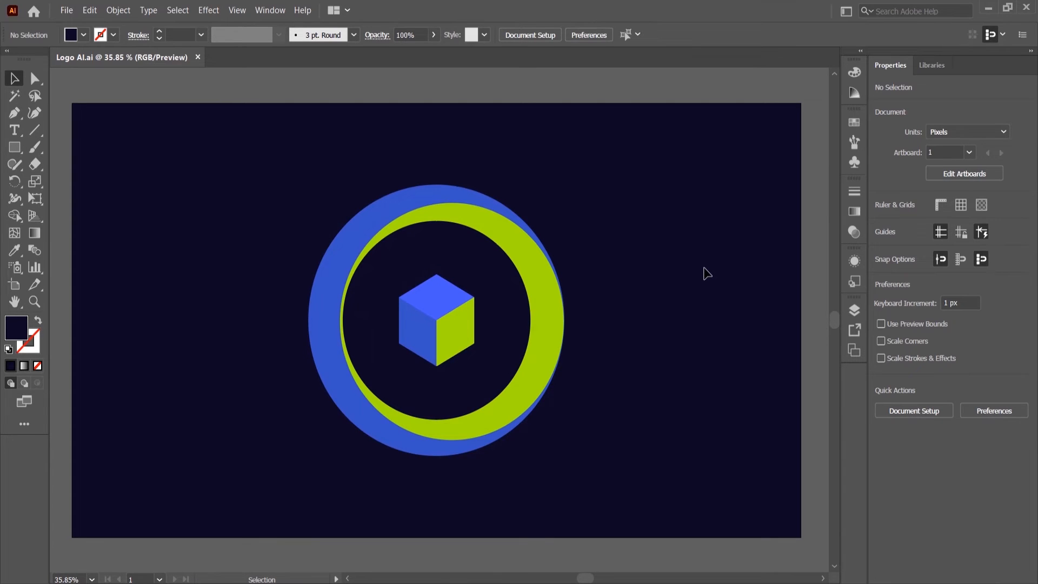
- Duplicate the complete logo straight to the left, onto the empty canvas beside the artboard
key(z)
drag(519, 290, 432, 301)
drag(438, 301, 623, 301)
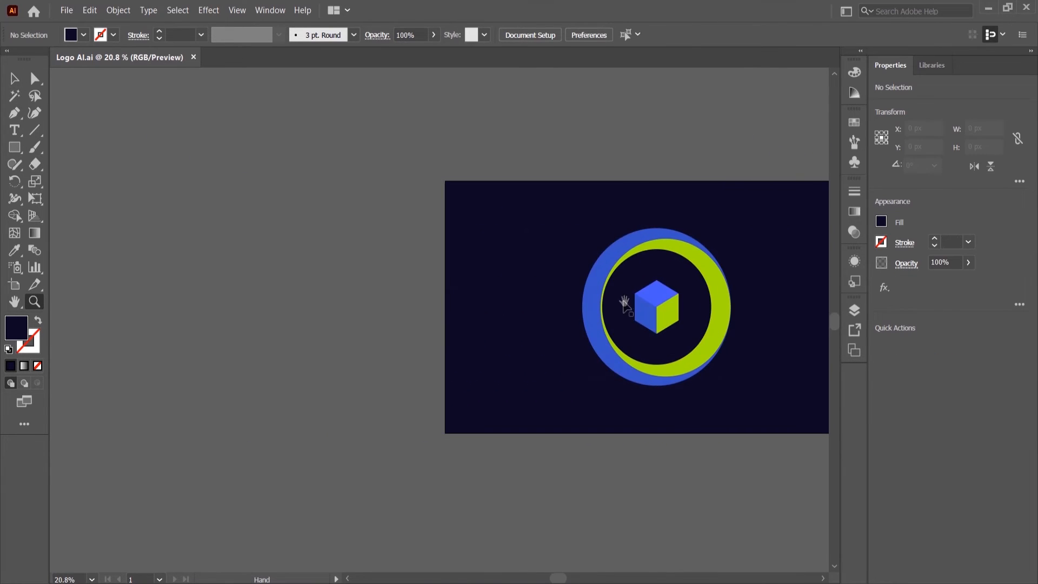
key(v)
drag(584, 188, 580, 186)
alt+drag(657, 300, 275, 300)
key(space)
drag(380, 315, 518, 316)
click(543, 294)
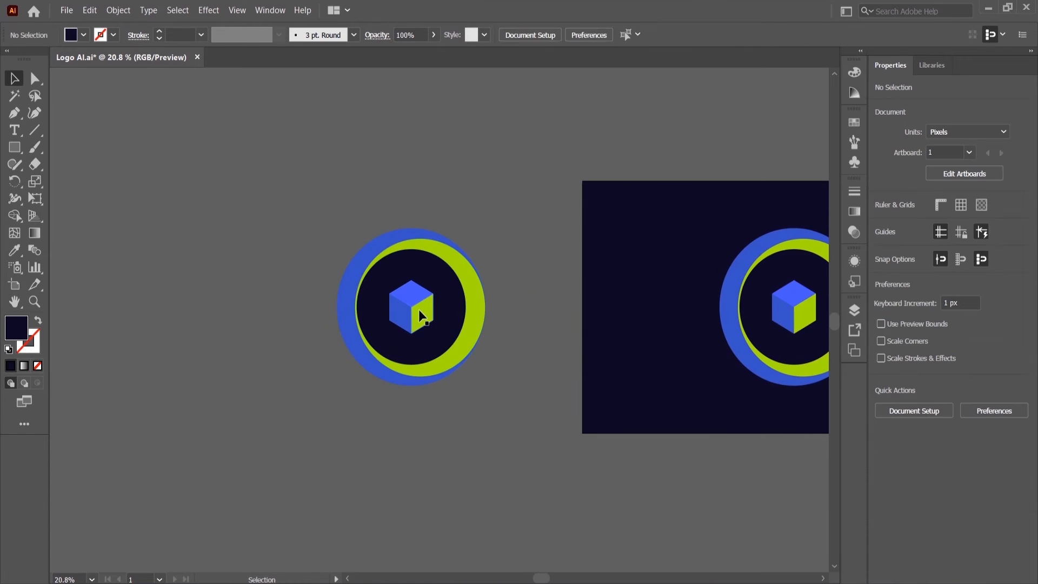
- Spread the duplicated logo's circles apart in a row, dark on the left, blue in the middle and green on the right
click(433, 349)
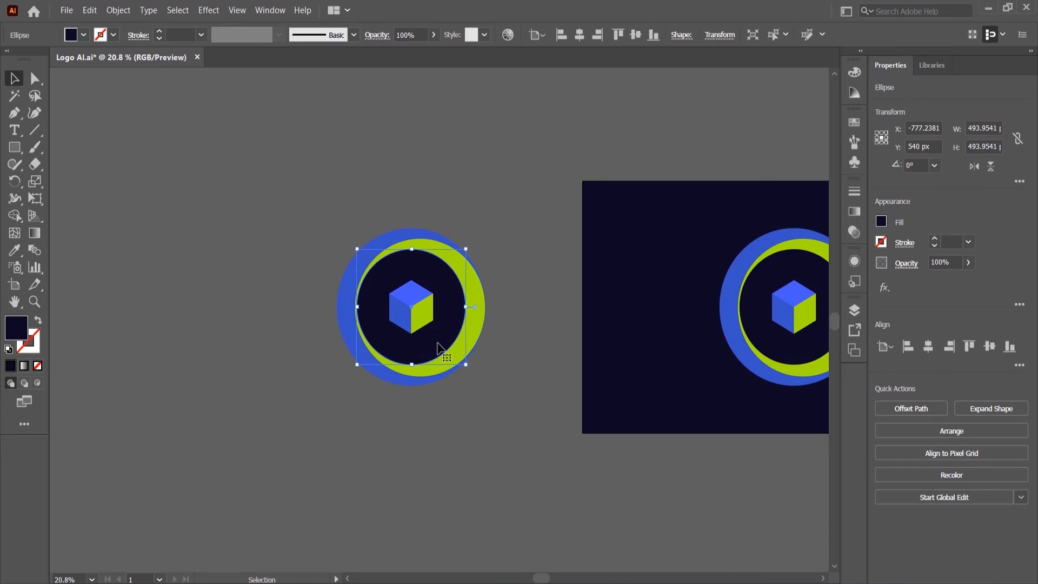
drag(437, 348, 564, 364)
drag(248, 345, 160, 345)
drag(373, 357, 272, 358)
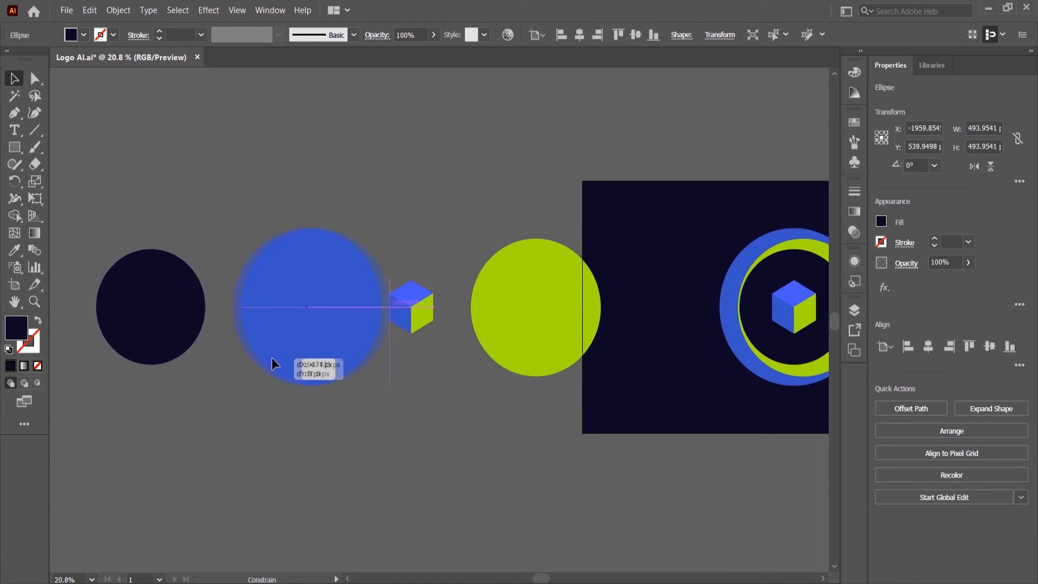
drag(545, 358, 510, 352)
- Move the duplicated cube's three faces below the circles and separate them, top face above, blue side left and green side right
drag(420, 334, 404, 303)
drag(452, 308, 519, 275)
drag(478, 266, 545, 416)
drag(457, 419, 427, 416)
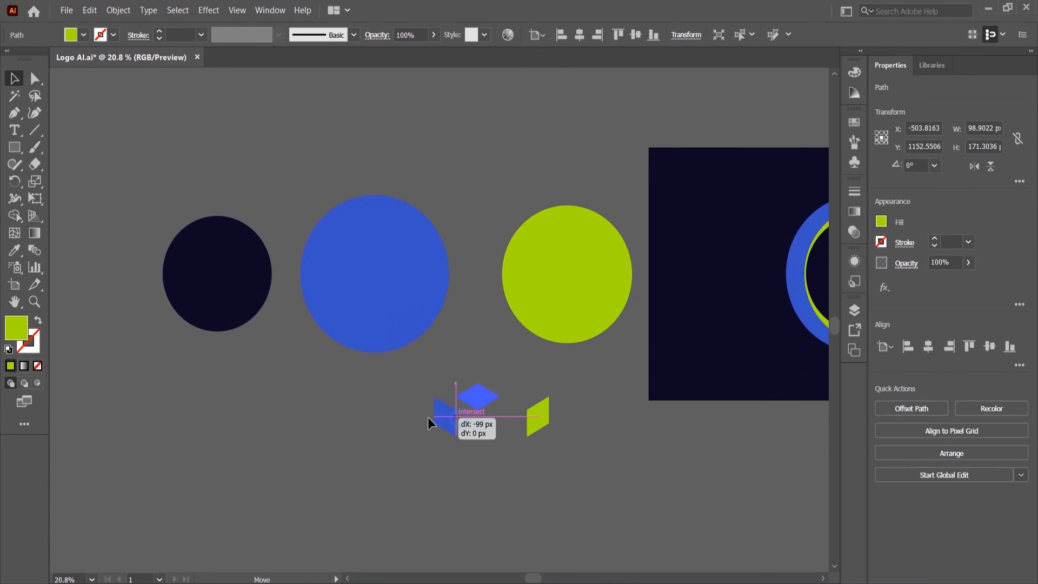
click(357, 341)
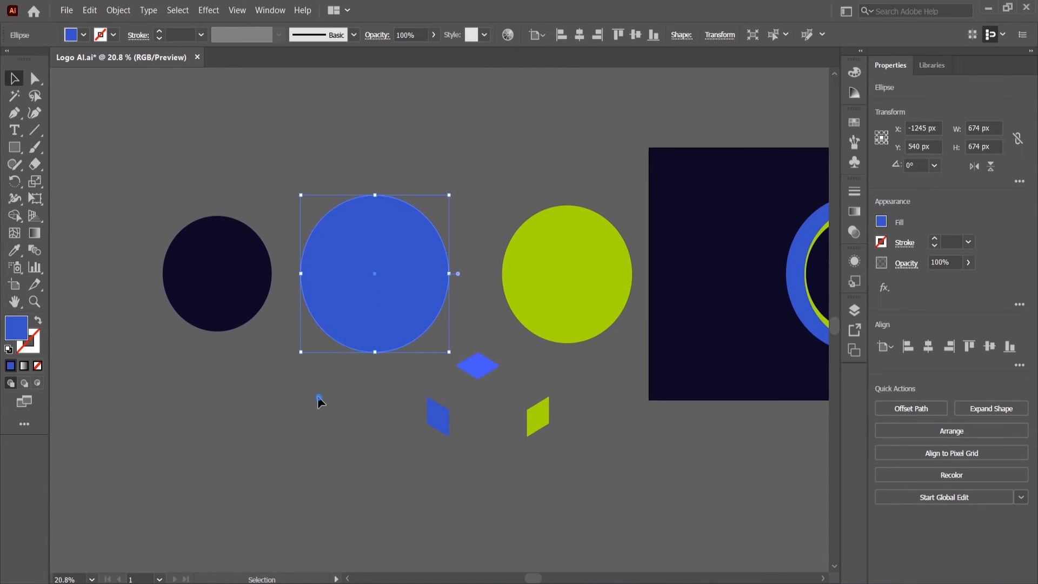
click(317, 400)
- Create a separate artboard fitted to each of the three circles and each of the three cube faces
click(15, 286)
click(212, 282)
click(212, 282)
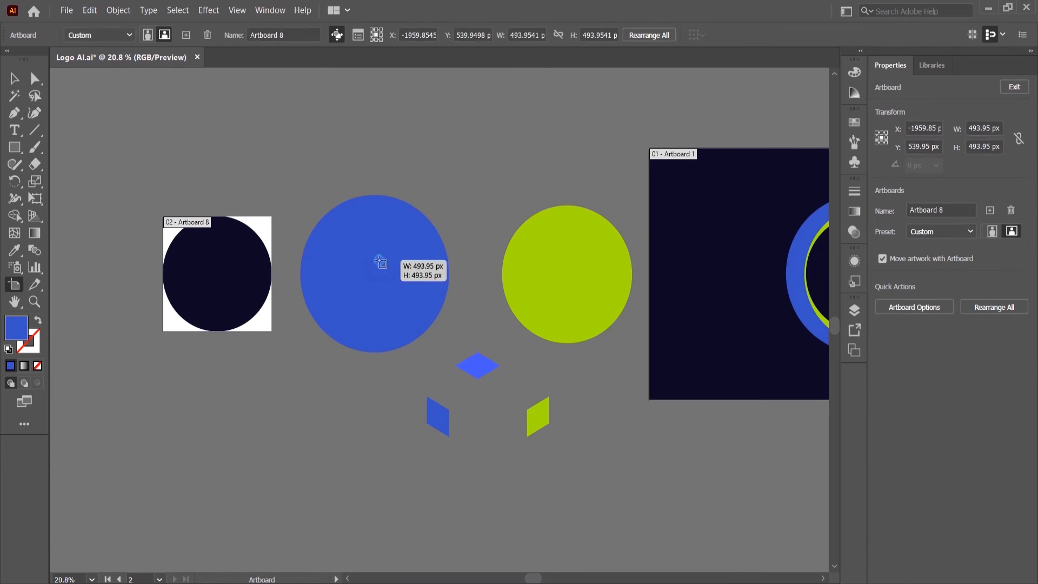
click(378, 262)
click(569, 266)
click(482, 361)
click(438, 417)
click(538, 417)
- Rename the dark circle's artboard "Circle Dark Blue" and the blue circle's artboard "Circle Blue"
click(196, 223)
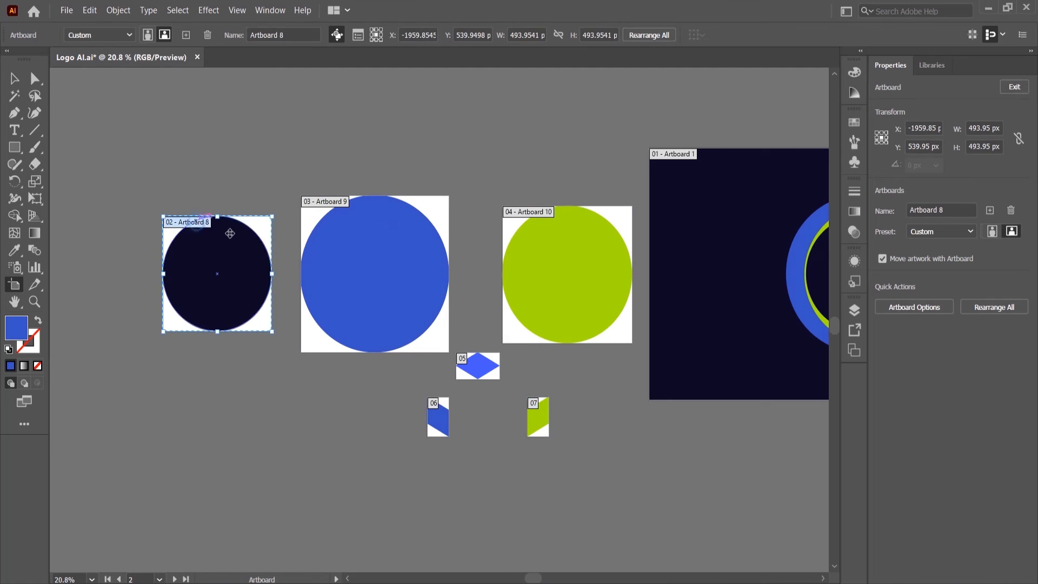
text(Circle Dark Blue)
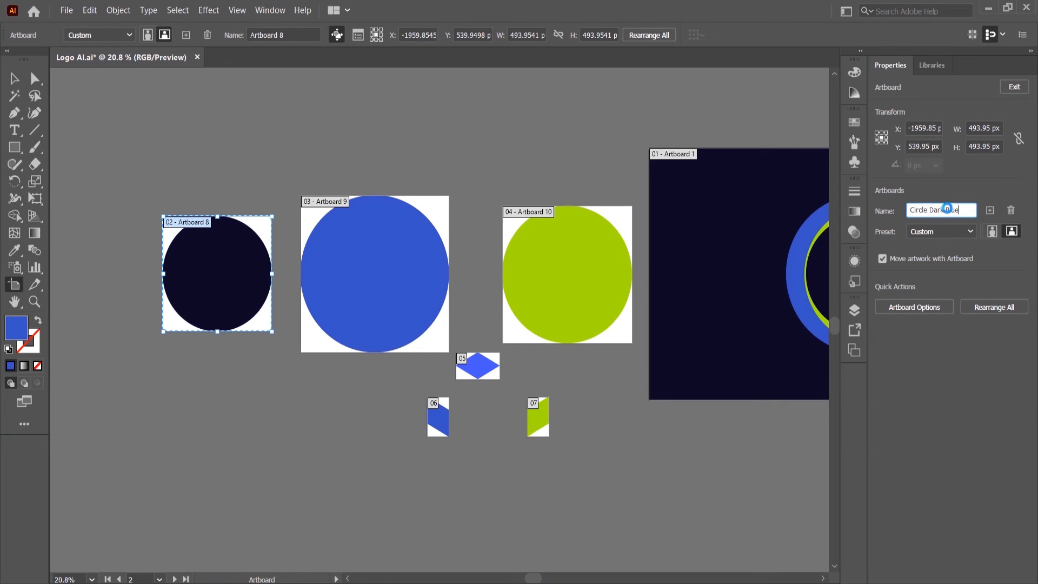
click(383, 227)
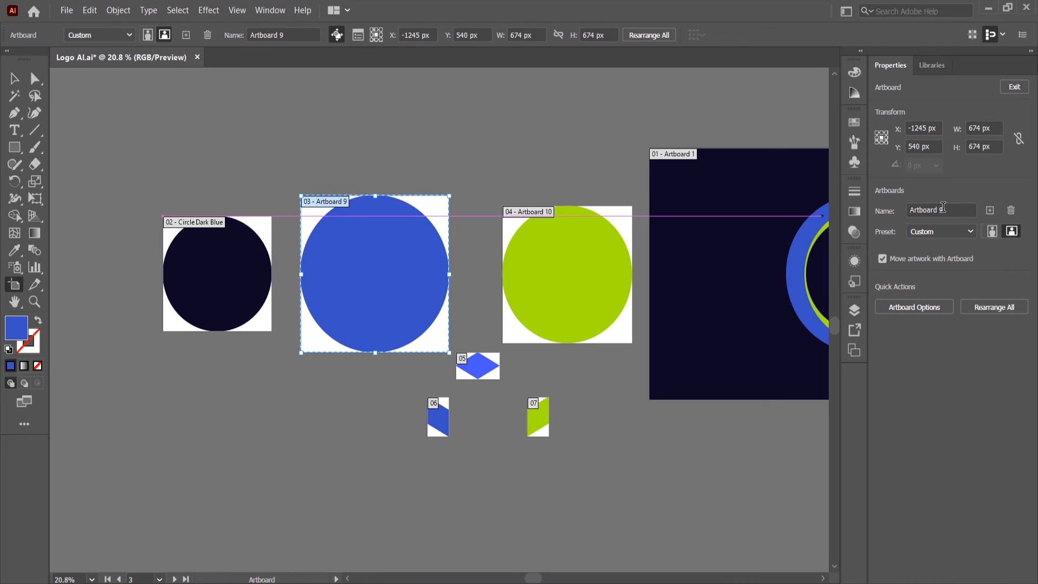
text(Circle Blue)
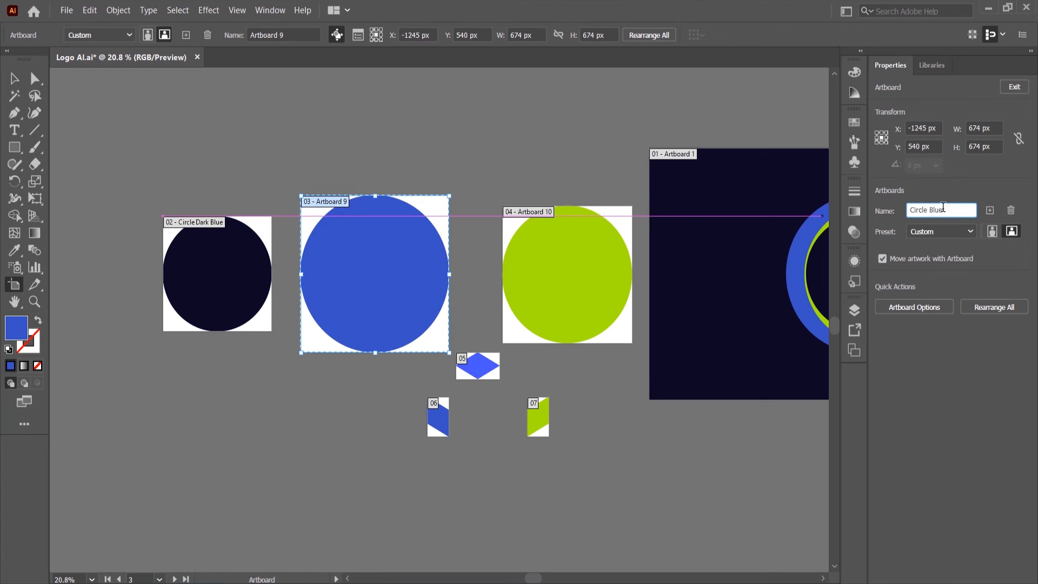
- Rename the green circle's artboard "Circle Green"
click(525, 219)
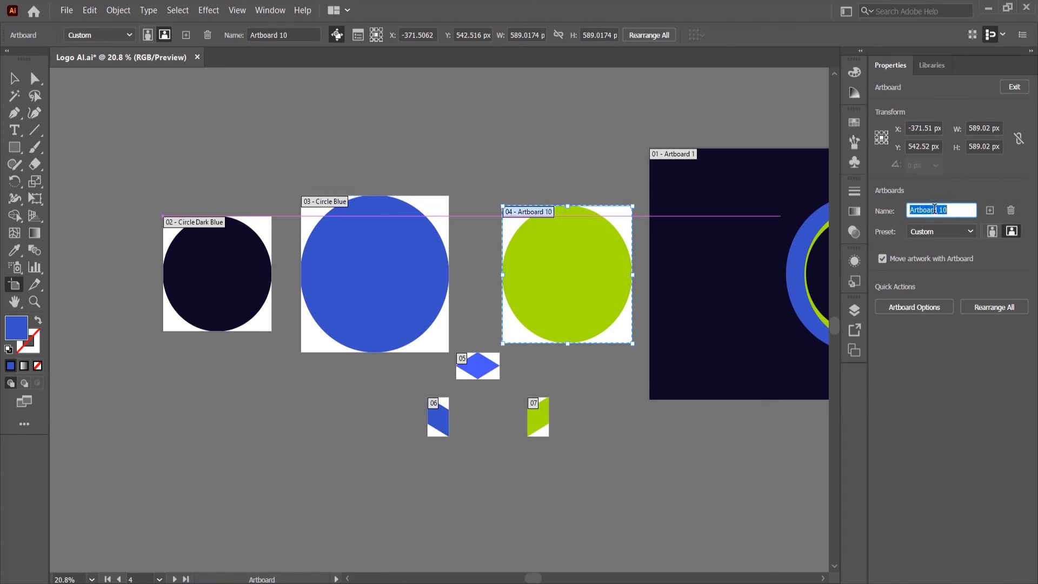
click(937, 216)
text(CO)
key(BackSpace)
text(ircle Green)
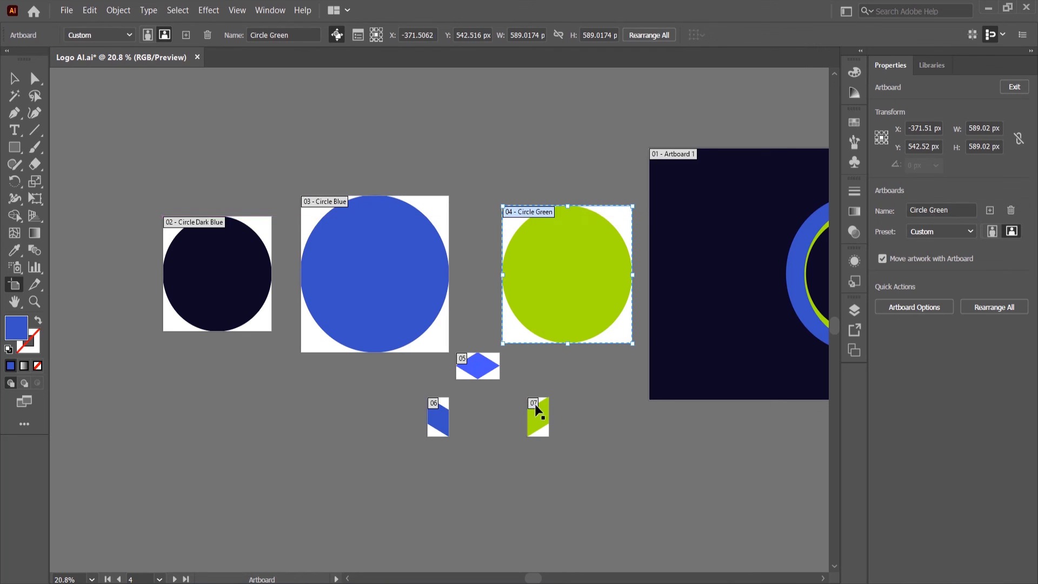
- Rename the green cube face's artboard "Side Right" and the blue side face's artboard "Side Left"
click(537, 411)
click(941, 207)
text(Side Right)
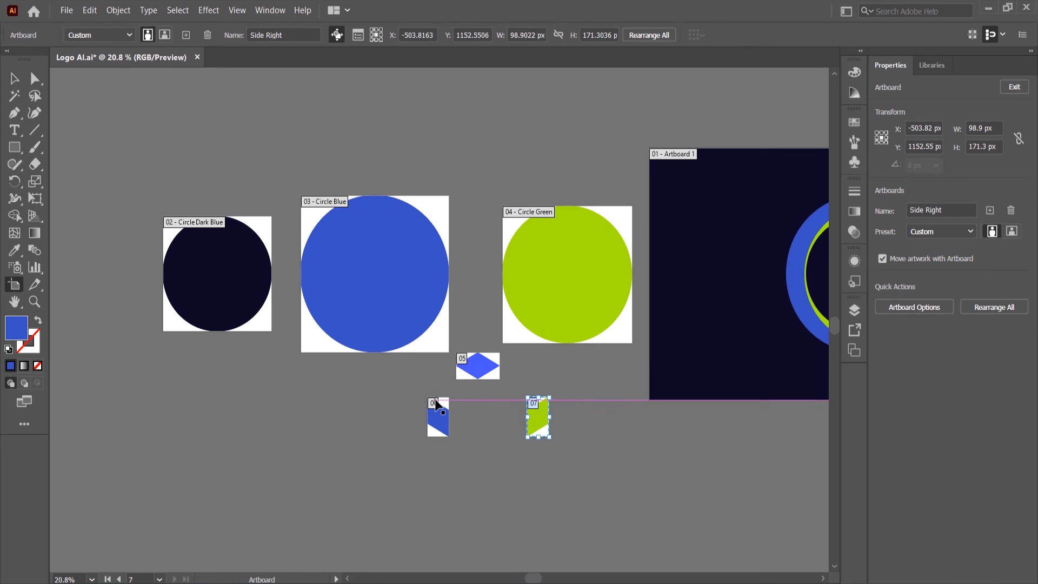
click(952, 212)
text(Side Left)
- Rename the artboard around the cube's top face "Top" and leave artboard editing
click(497, 363)
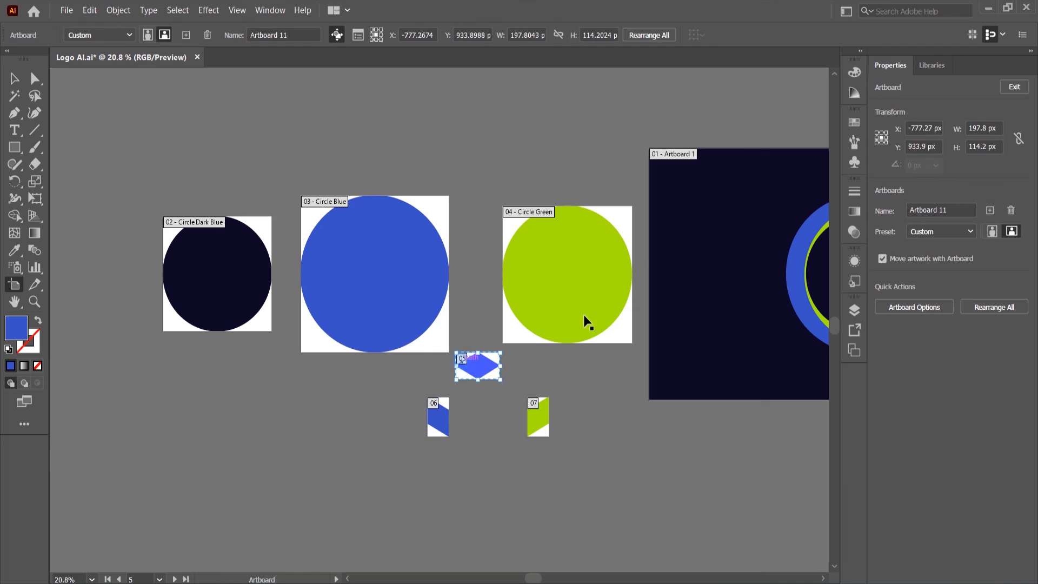
text(Top)
key(Return)
click(620, 393)
key(v)
key(z)
drag(621, 388, 597, 384)
drag(597, 384, 368, 384)
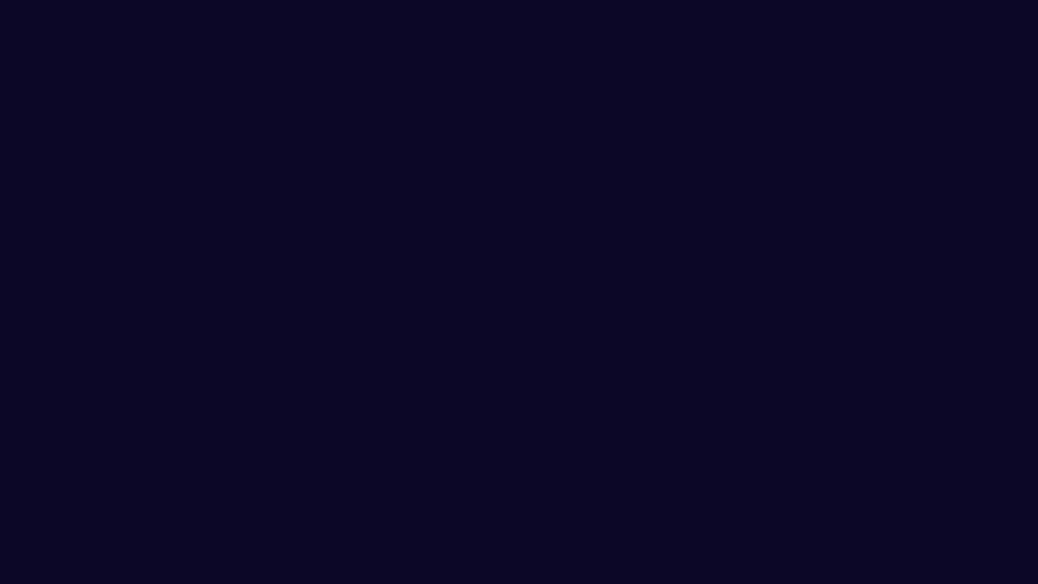